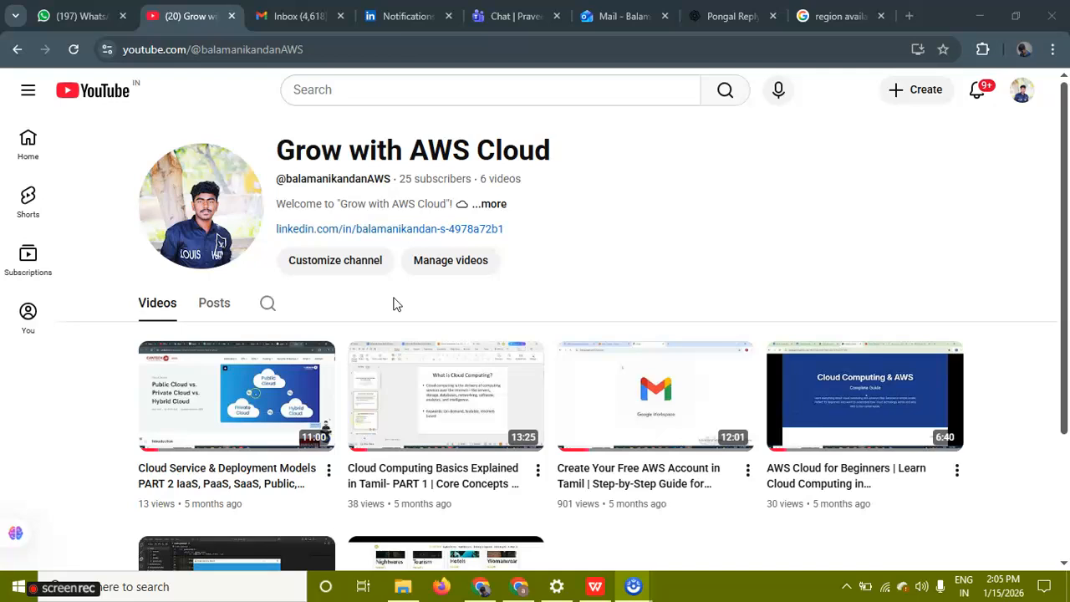
pyautogui.moveTo(633, 585)
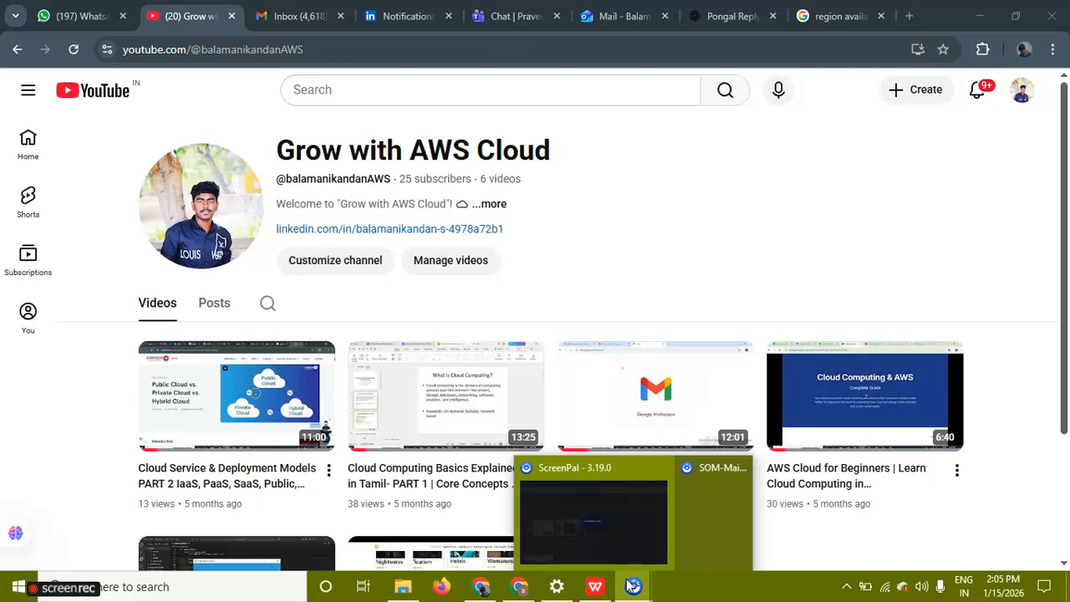
pyautogui.click(627, 535)
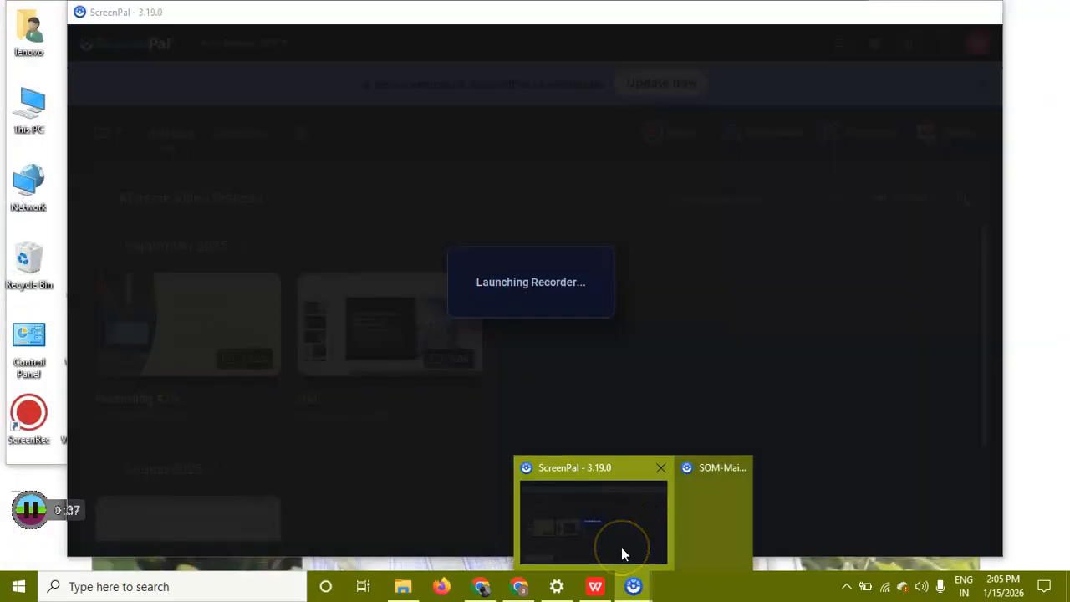
pyautogui.click(566, 353)
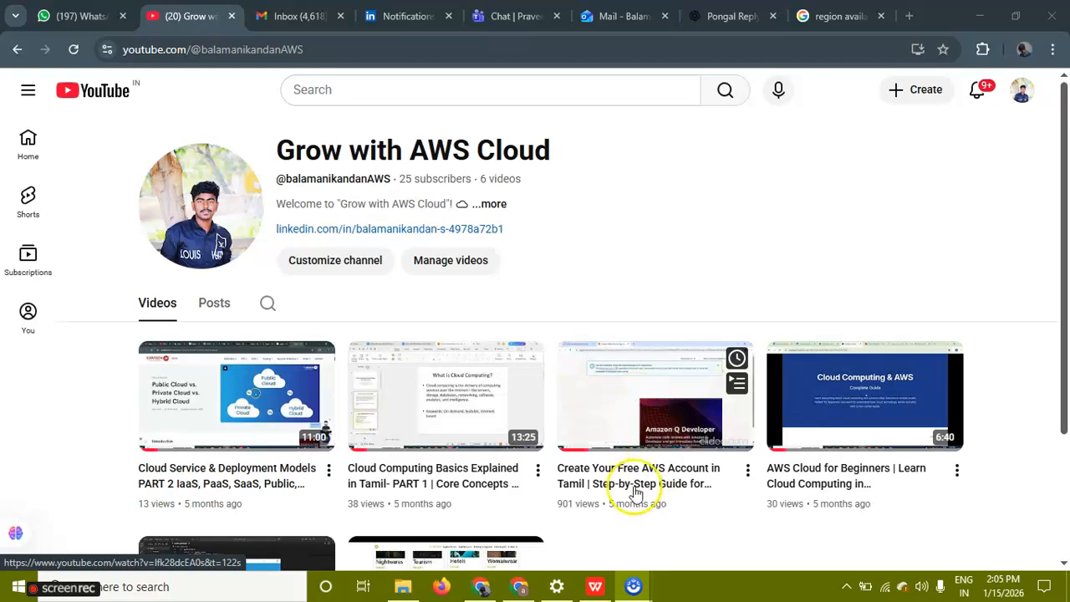
# Switch to the browser window with the AWS console and open the EC2 service from the recently visited services.
pyautogui.click(518, 586)
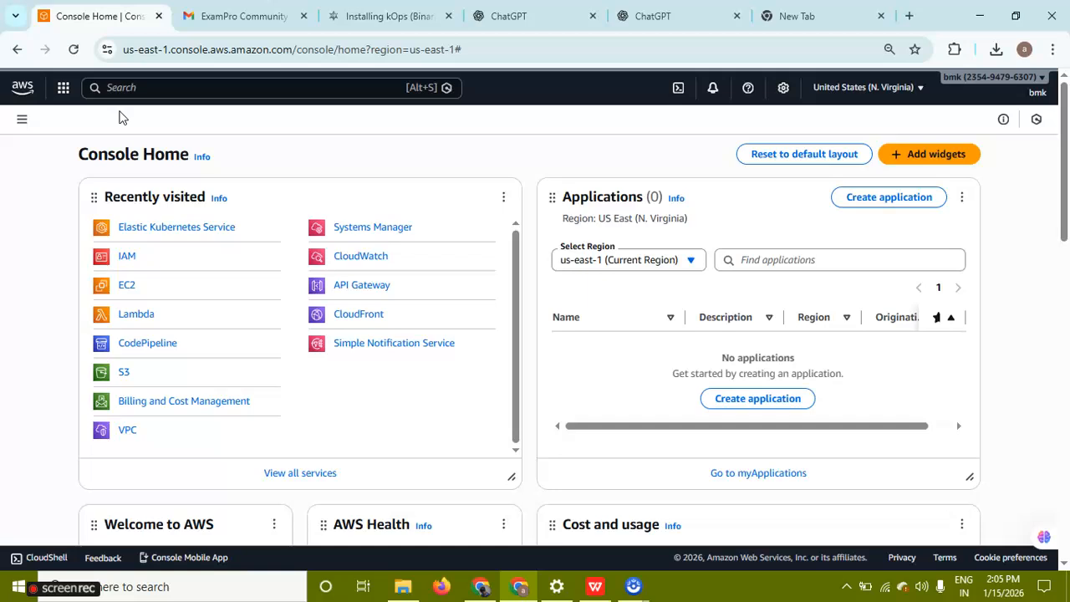
pyautogui.click(153, 90)
pyautogui.click(153, 97)
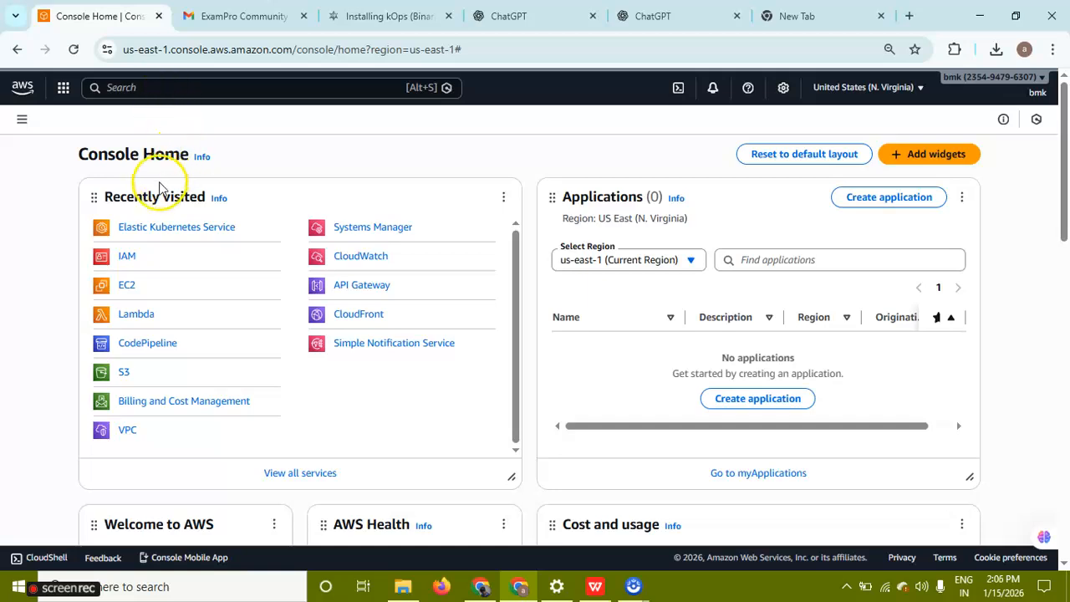
pyautogui.click(127, 284)
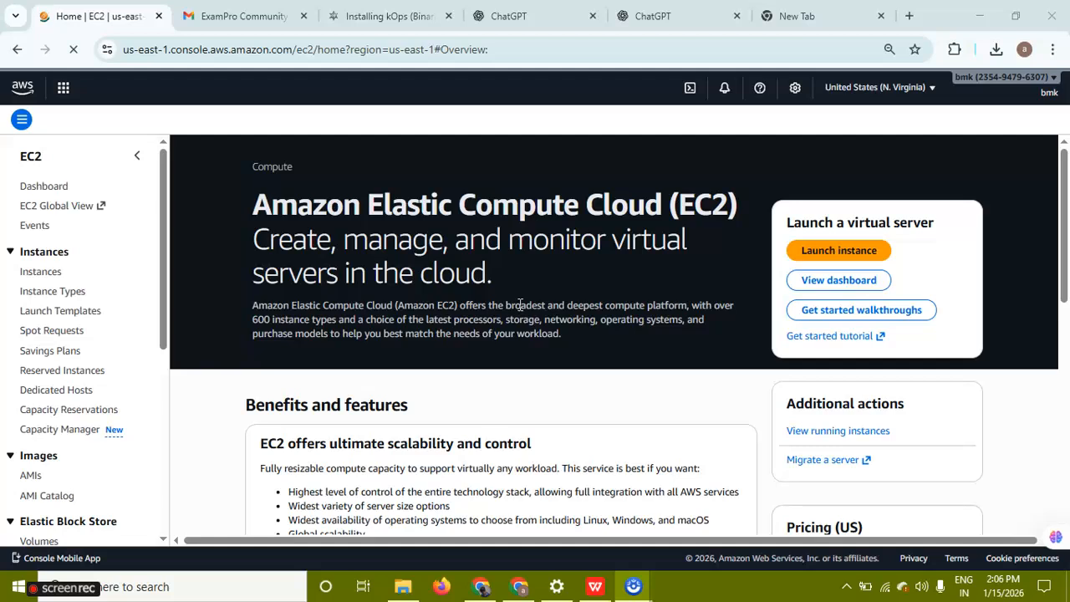
# Examine the list of available AWS regions, including the Asia Pacific entries such as Mumbai and Sydney.
pyautogui.click(890, 89)
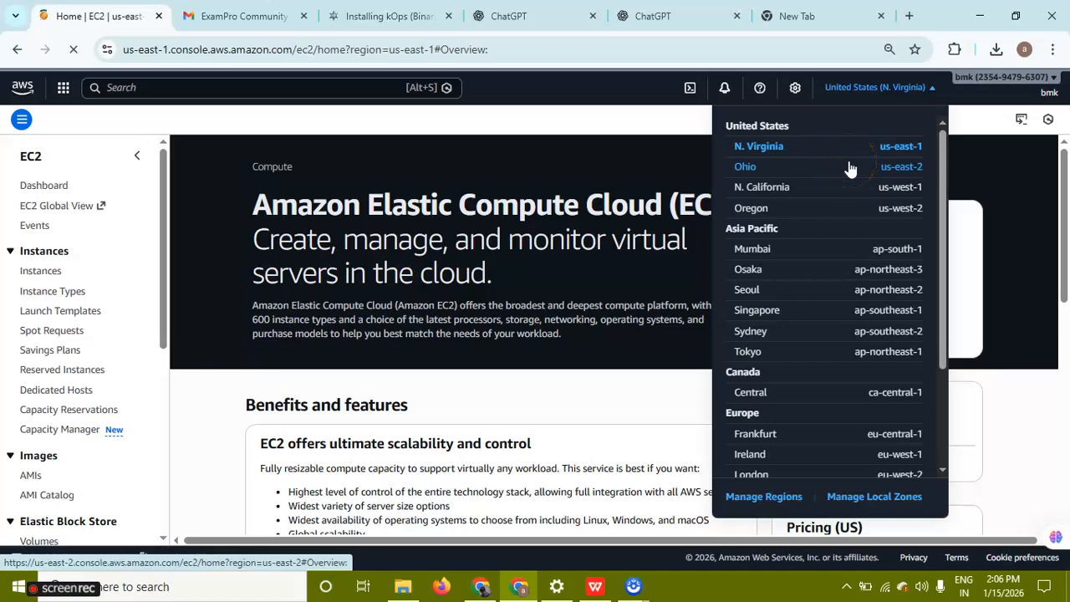
pyautogui.click(780, 293)
pyautogui.click(774, 254)
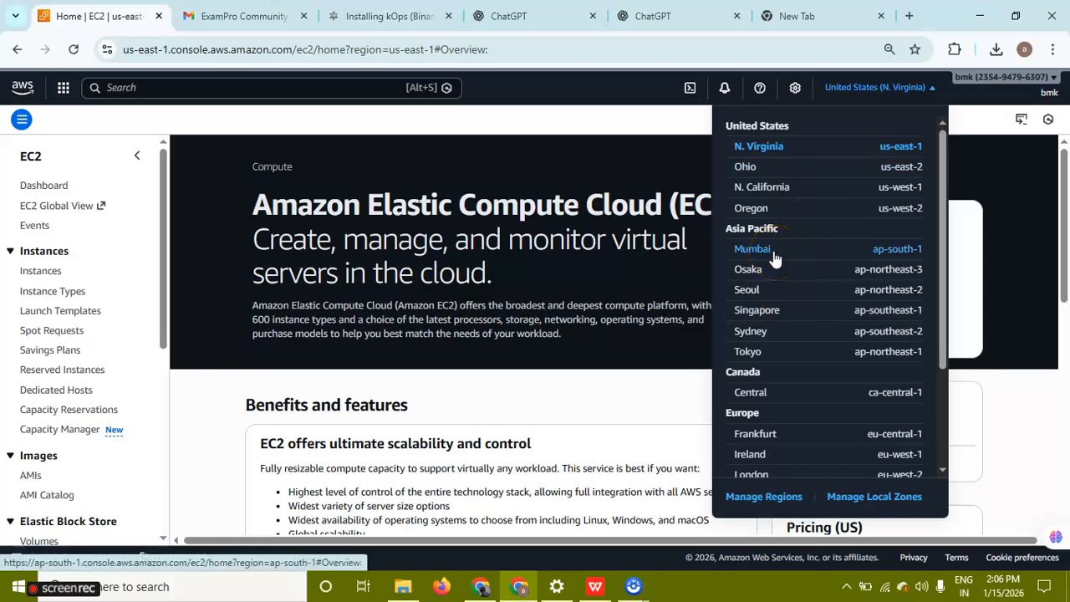
pyautogui.click(773, 332)
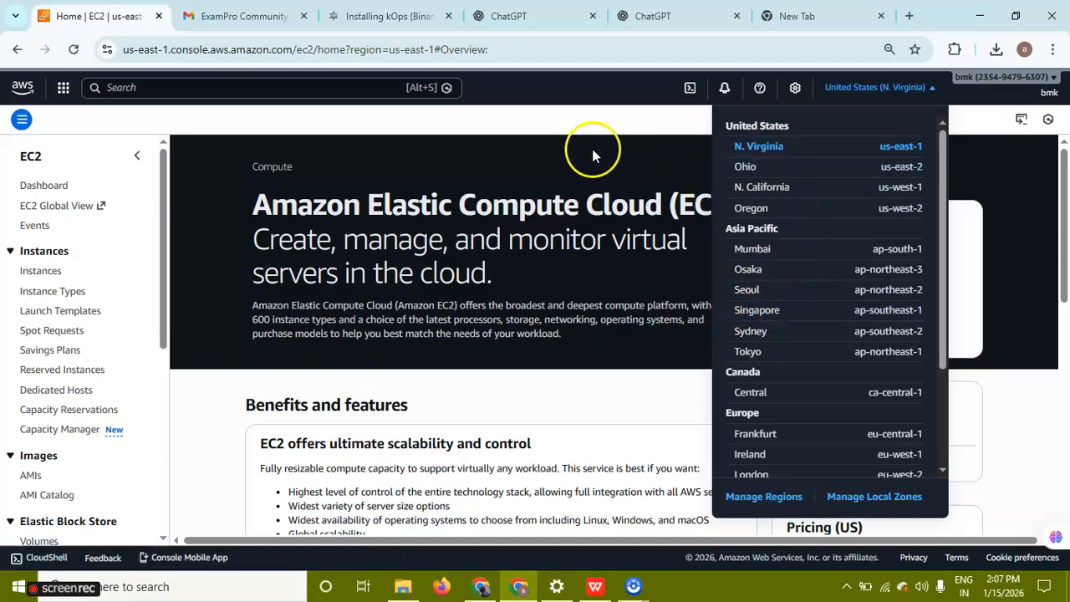
# Switch to the Google results window and read the overview of regions, availability zones and data centers.
pyautogui.click(503, 585)
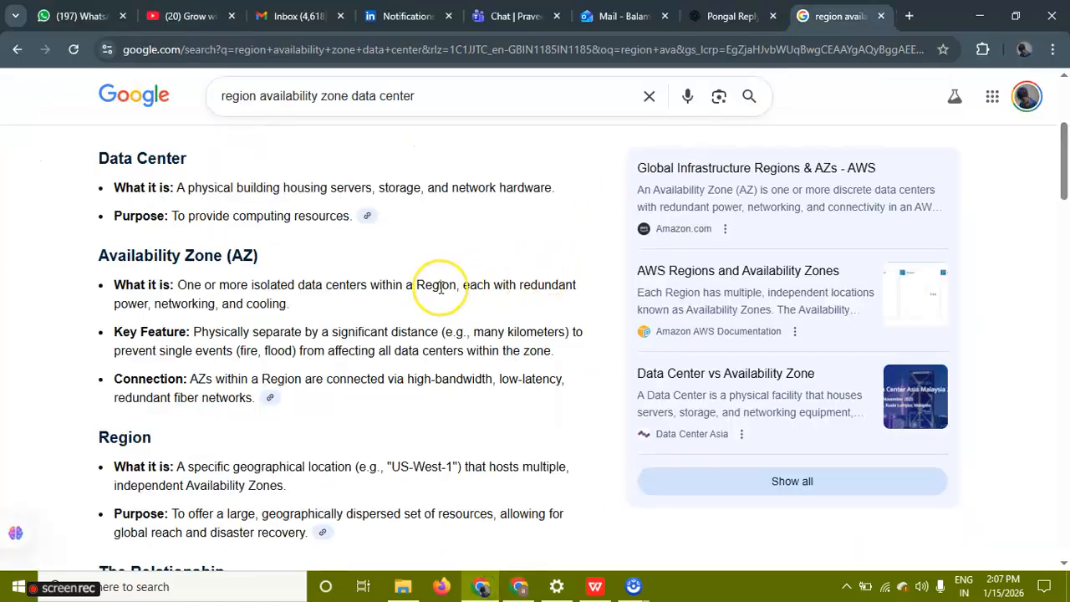
pyautogui.scroll(-3, 439, 284)
pyautogui.scroll(1, 440, 294)
pyautogui.scroll(6, 441, 294)
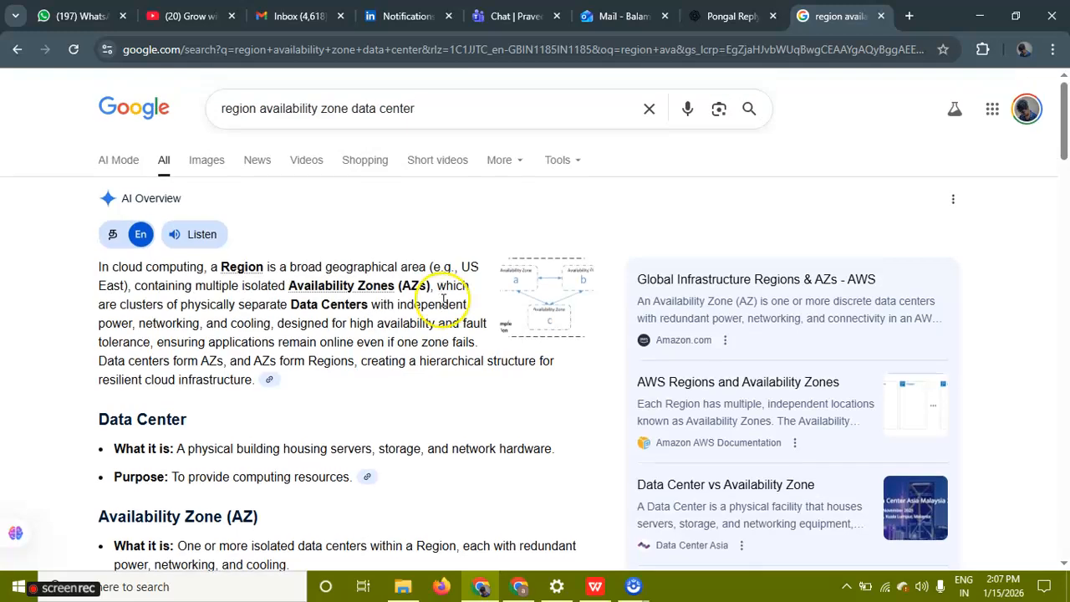
# Return to the AWS console window, start launching a new EC2 instance and name it bmk.
pyautogui.click(521, 585)
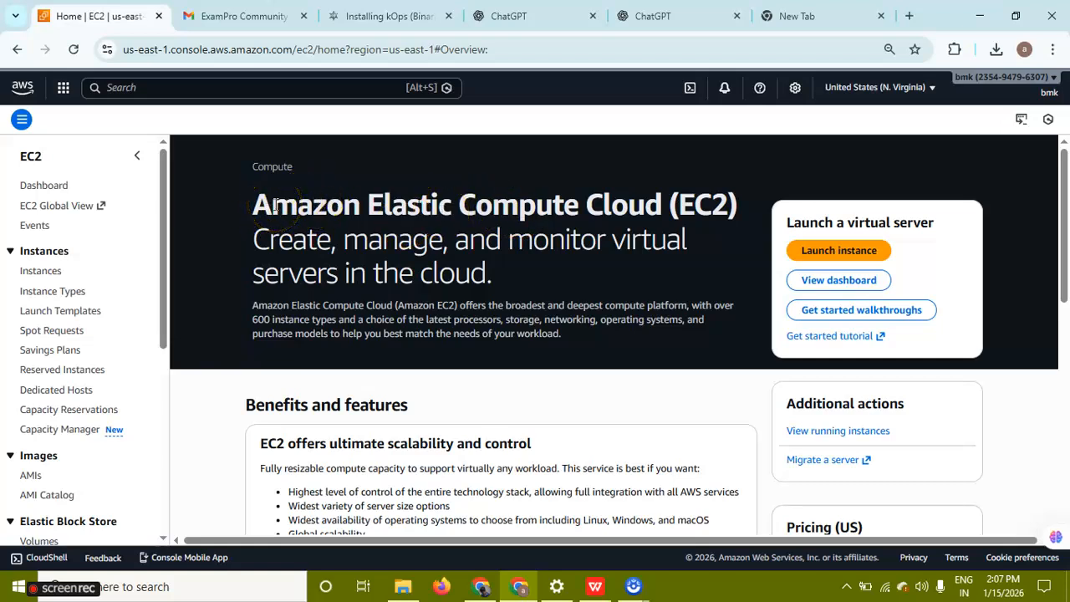
pyautogui.click(832, 253)
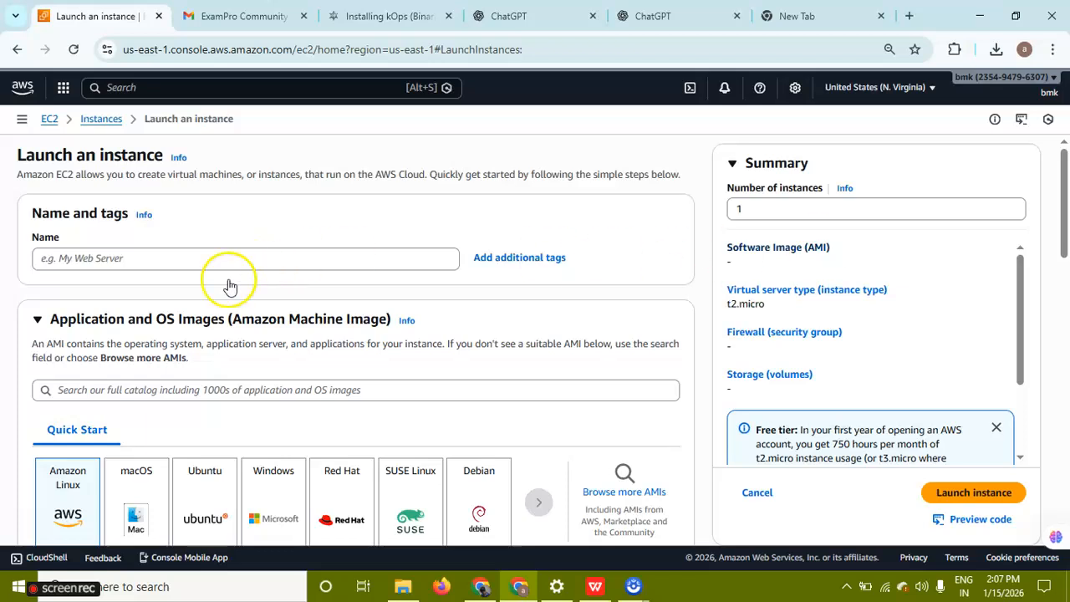
pyautogui.click(157, 259)
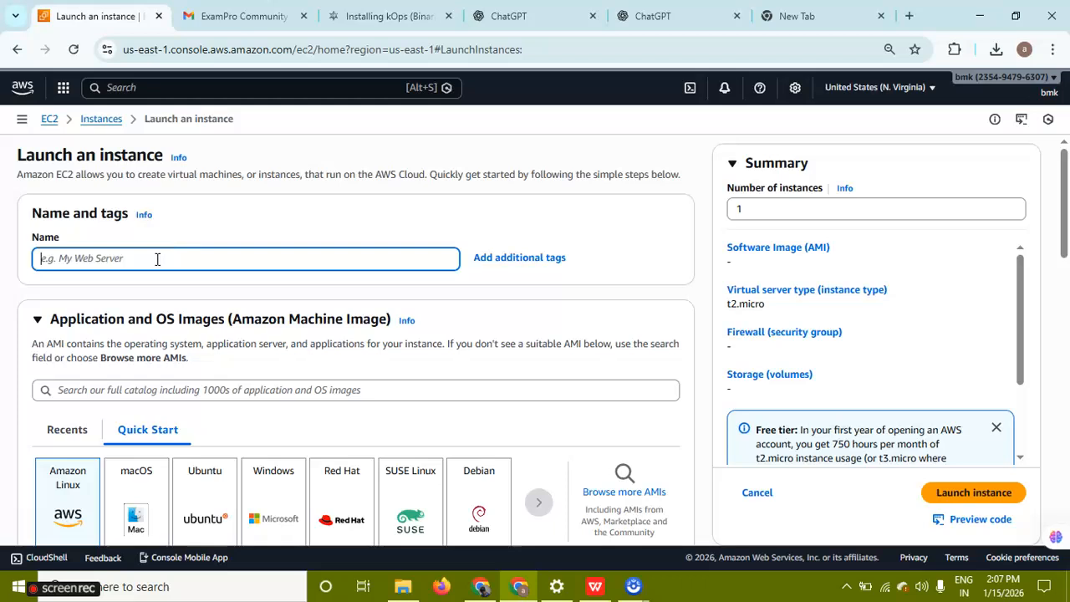
pyautogui.write('bmk')
# Choose Amazon Linux as the instance's operating system image and review the Amazon Linux 2023 kernel-6.1 AMI details.
pyautogui.scroll(-2, 191, 262)
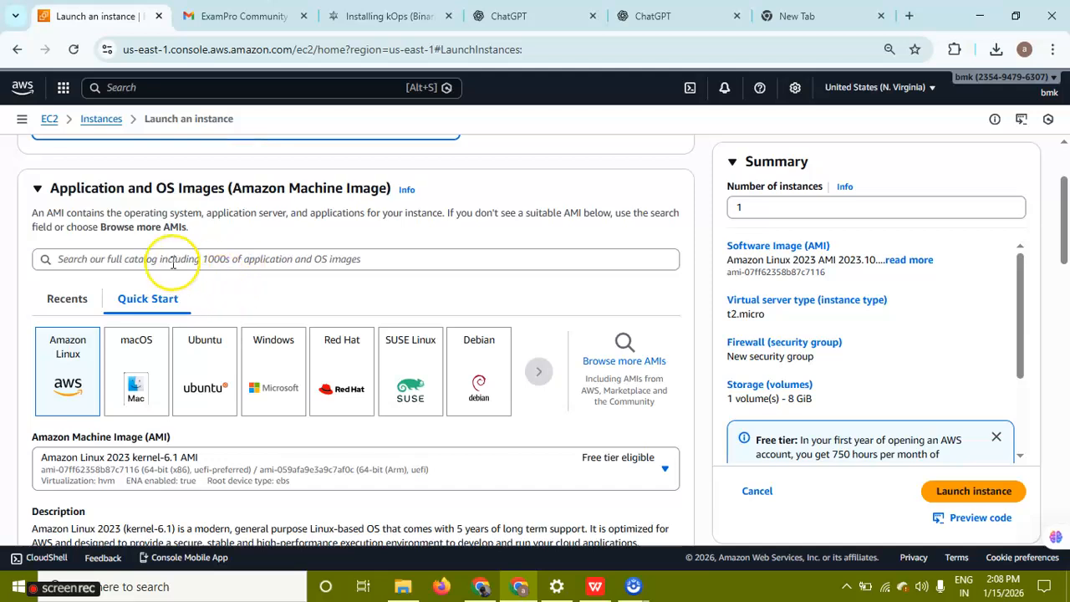
pyautogui.click(98, 348)
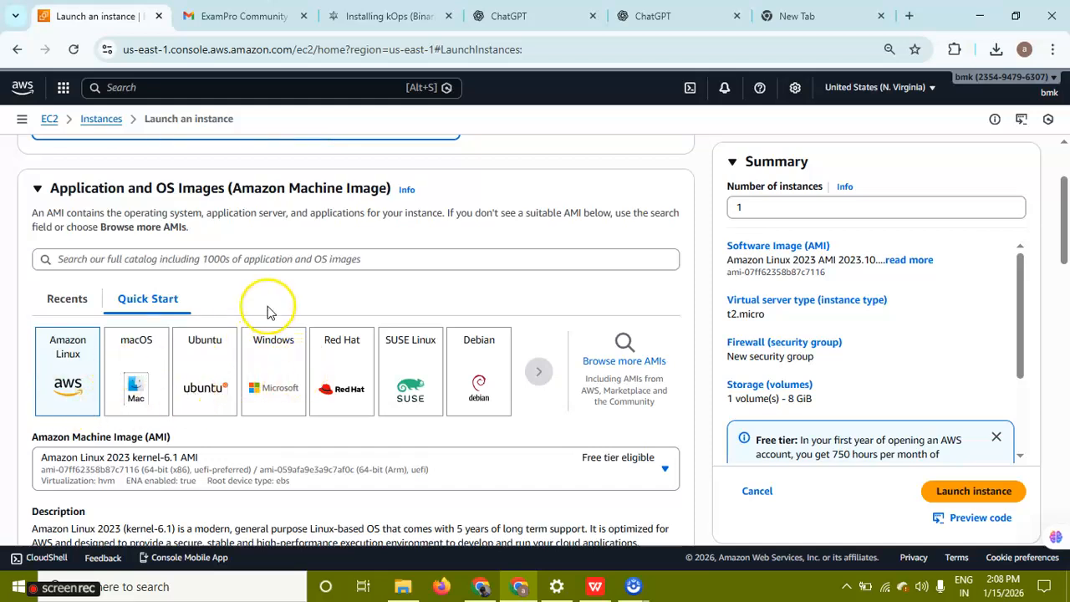
pyautogui.scroll(-2, 267, 310)
pyautogui.scroll(-1, 268, 312)
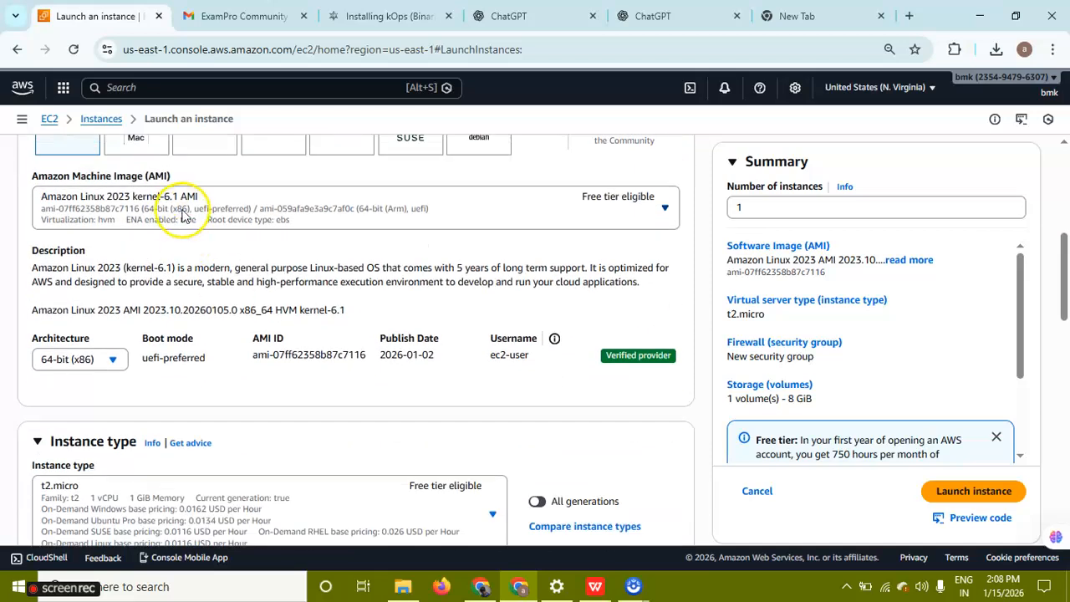
pyautogui.scroll(2, 259, 242)
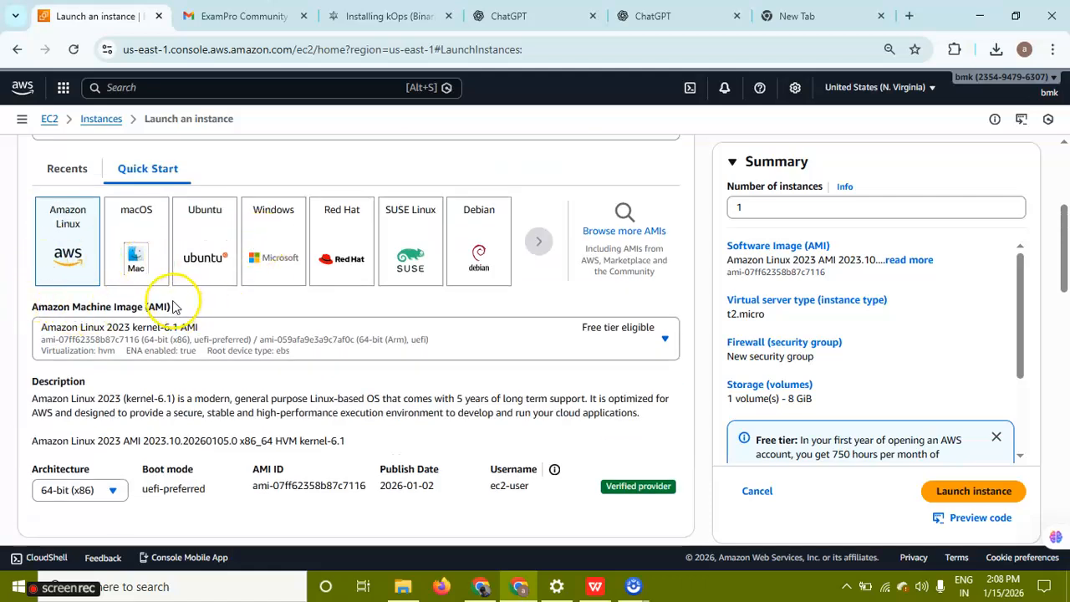
pyautogui.scroll(3, 228, 328)
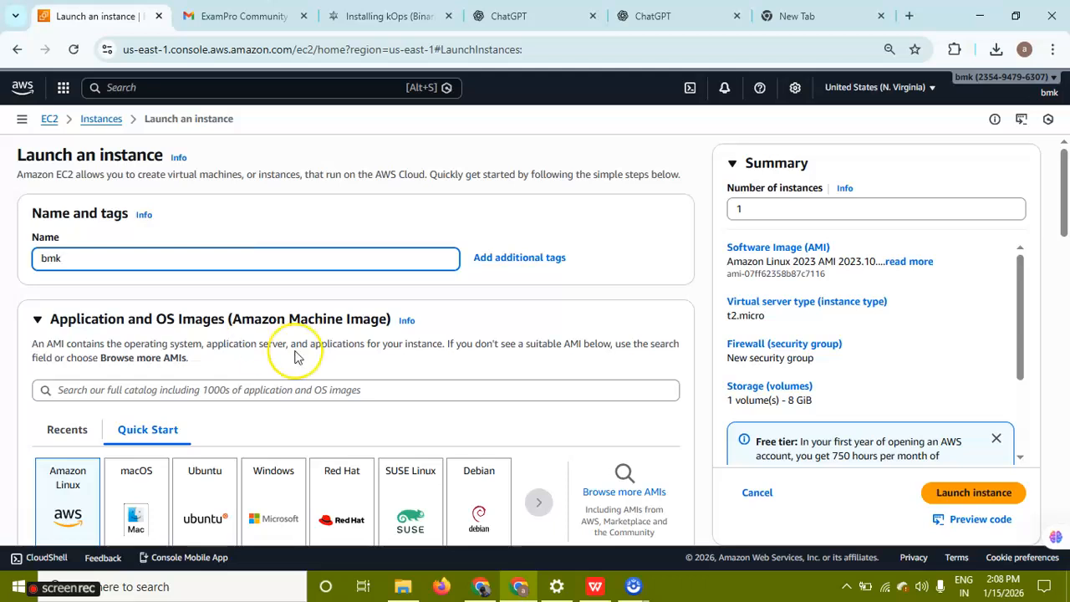
# Check the architecture options for the Amazon Linux image, keeping 64-bit (x86).
pyautogui.scroll(-6, 295, 355)
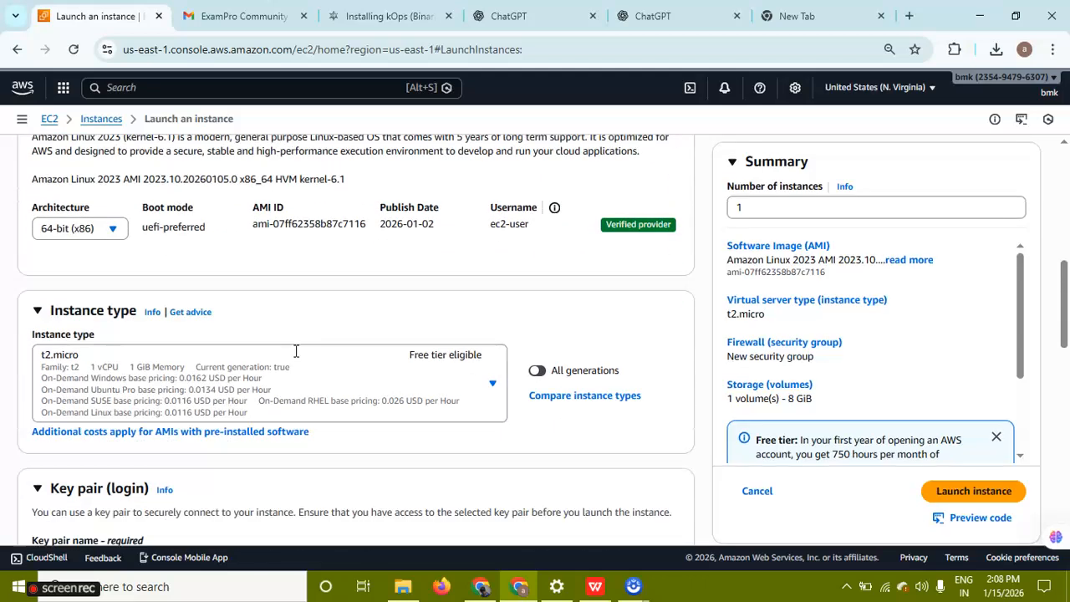
pyautogui.scroll(2, 427, 259)
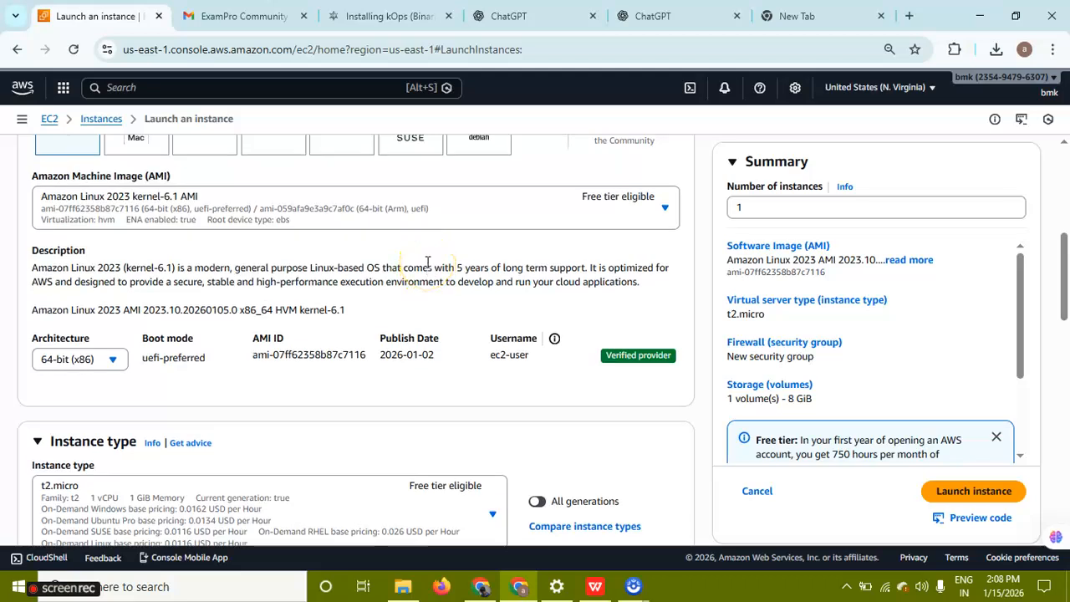
pyautogui.click(112, 359)
pyautogui.click(201, 397)
pyautogui.click(104, 367)
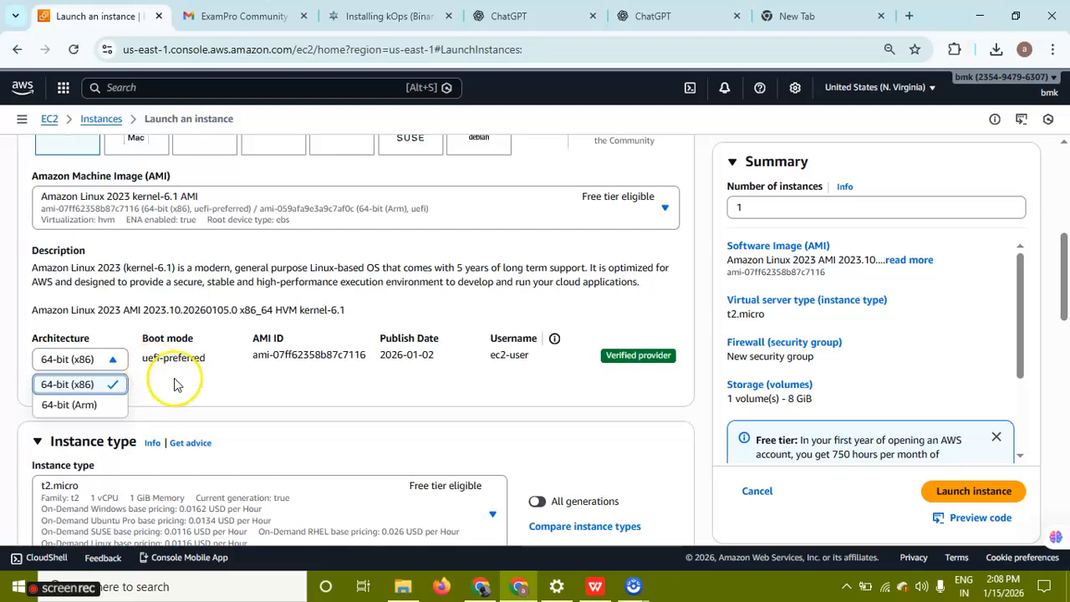
pyautogui.click(276, 418)
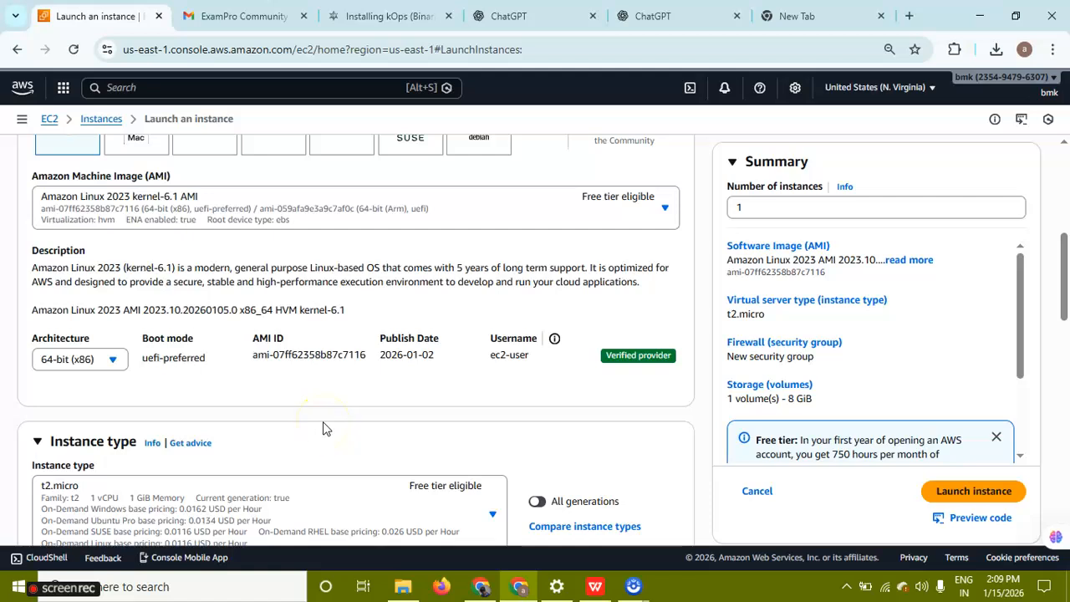
# Examine the t2.micro entry among the available instance types, leaving it selected.
pyautogui.scroll(-3, 325, 428)
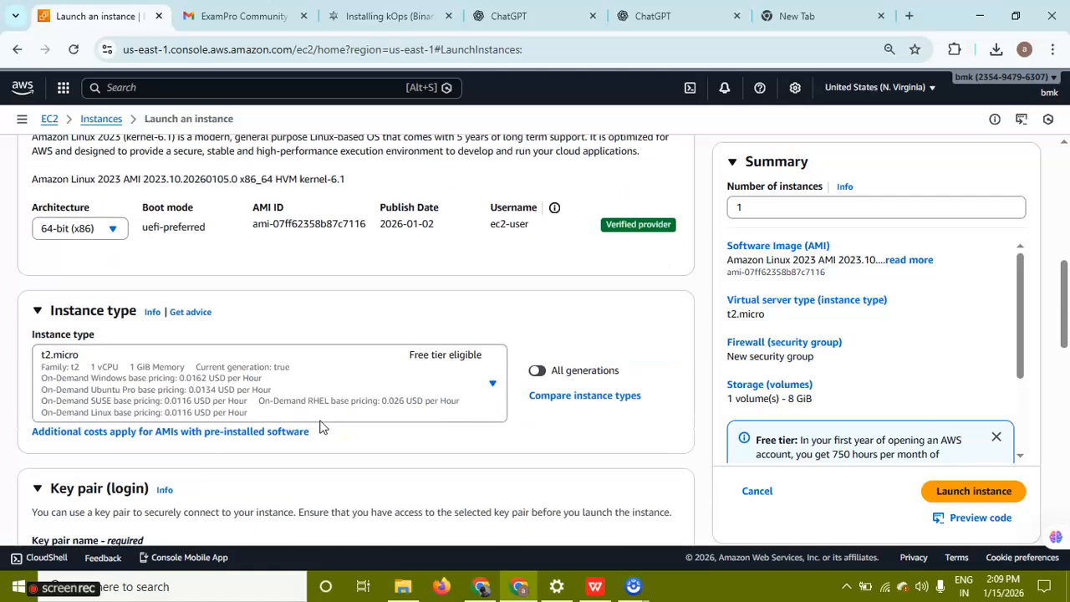
pyautogui.click(260, 358)
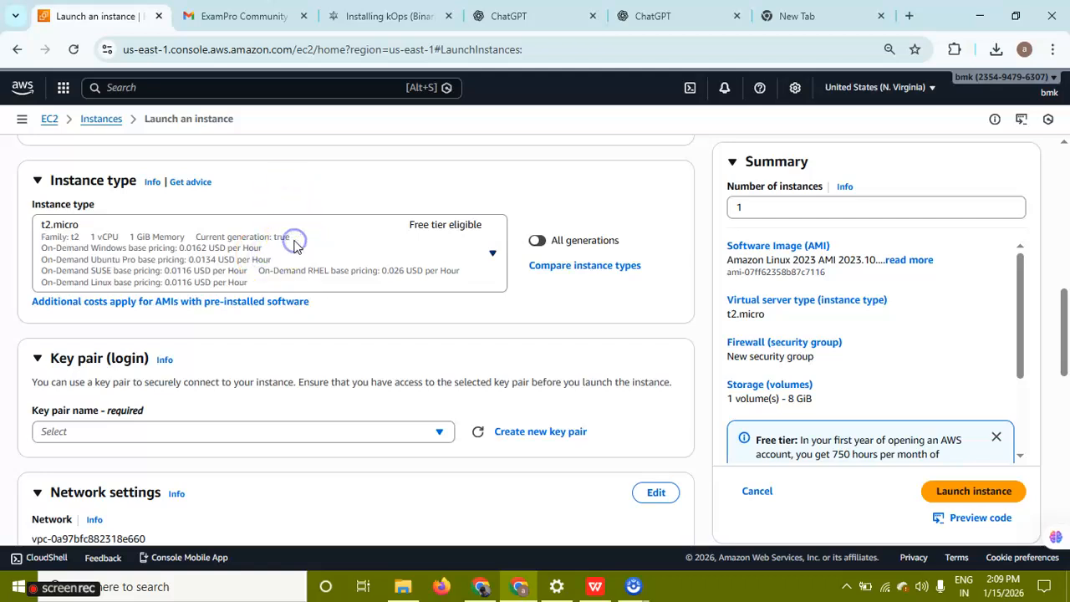
pyautogui.click(486, 262)
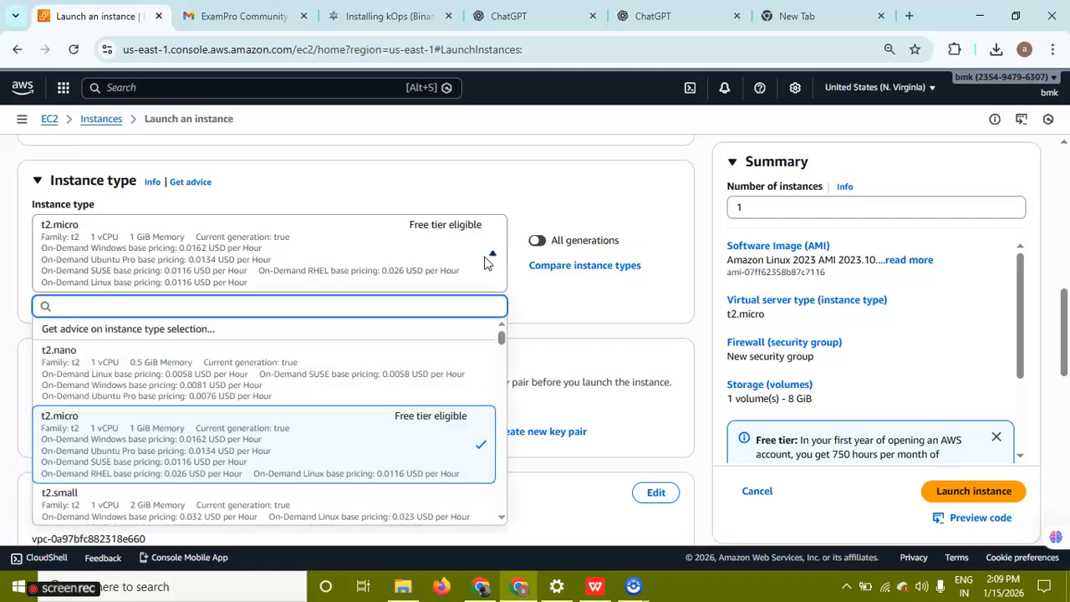
pyautogui.click(328, 440)
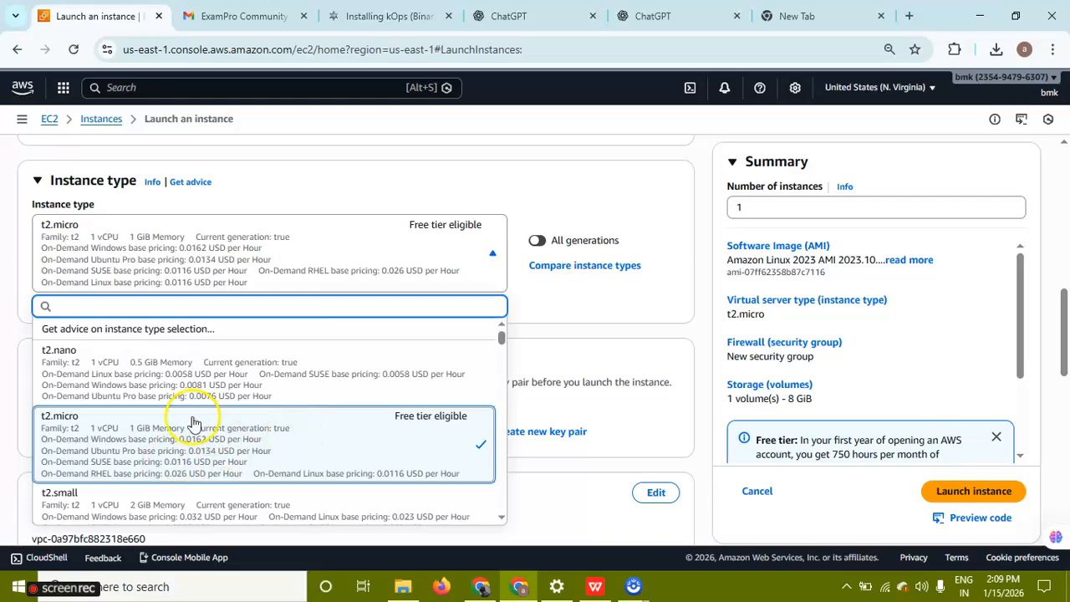
pyautogui.click(584, 358)
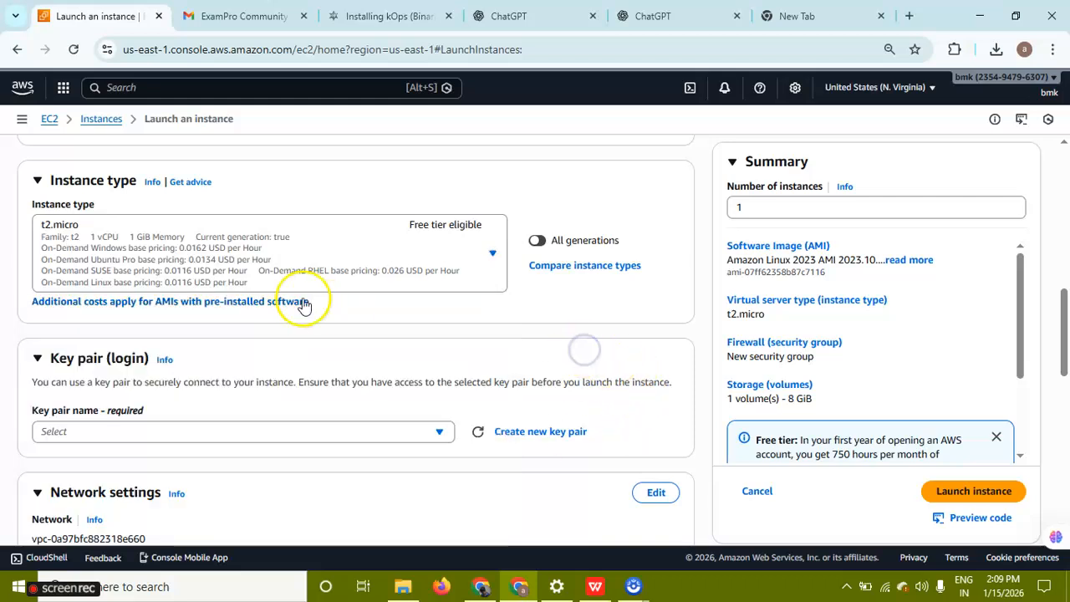
# Review the t2 and t3 entries in the list of available instance types, keeping t2.micro selected.
pyautogui.click(451, 286)
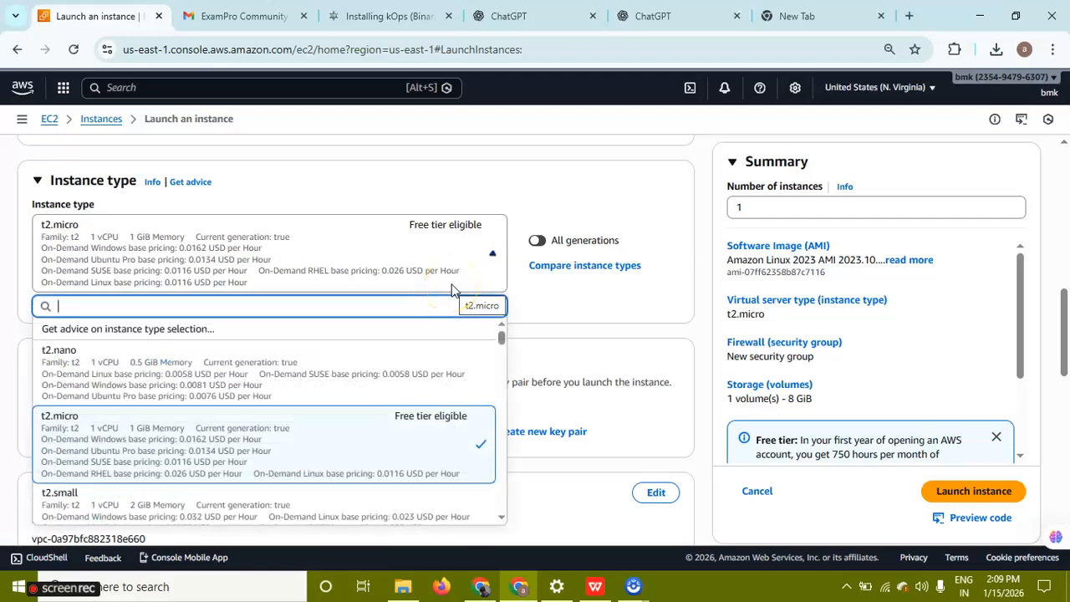
pyautogui.click(386, 450)
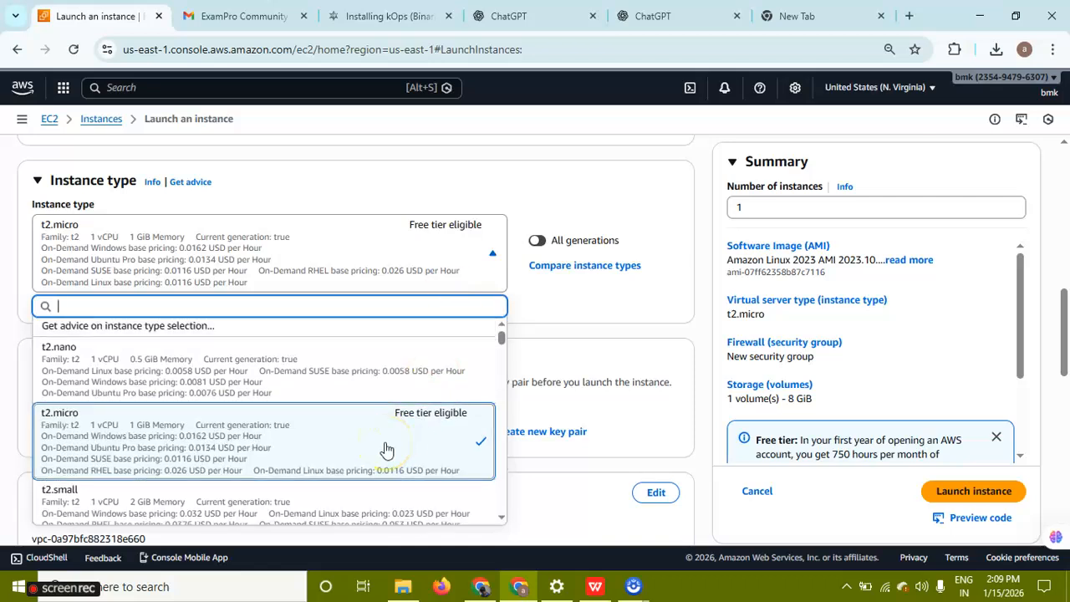
pyautogui.scroll(-2, 387, 450)
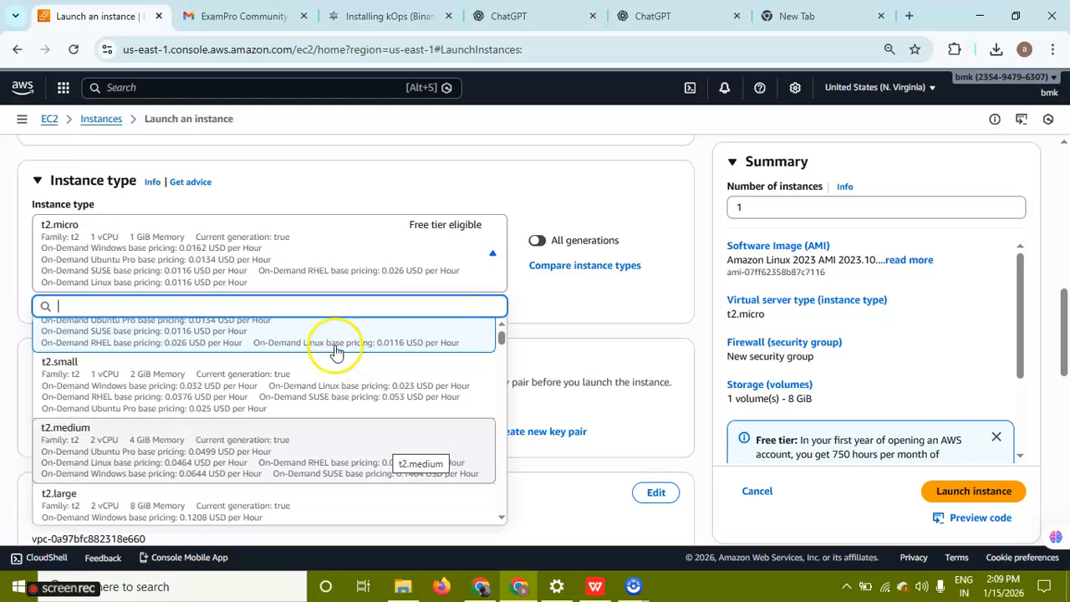
pyautogui.scroll(-2, 309, 463)
pyautogui.scroll(-4, 310, 466)
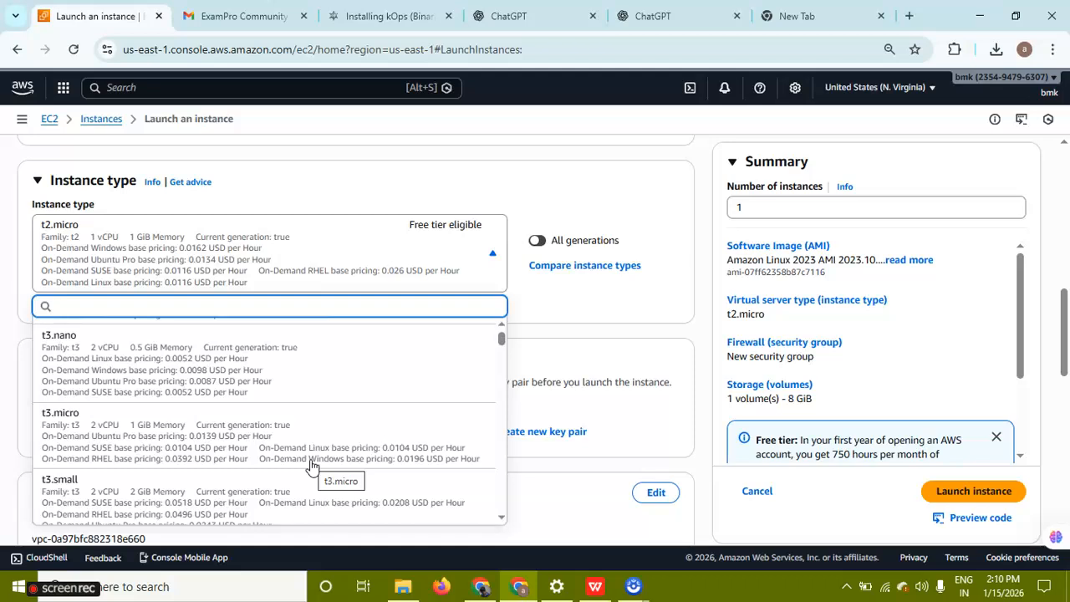
pyautogui.click(303, 460)
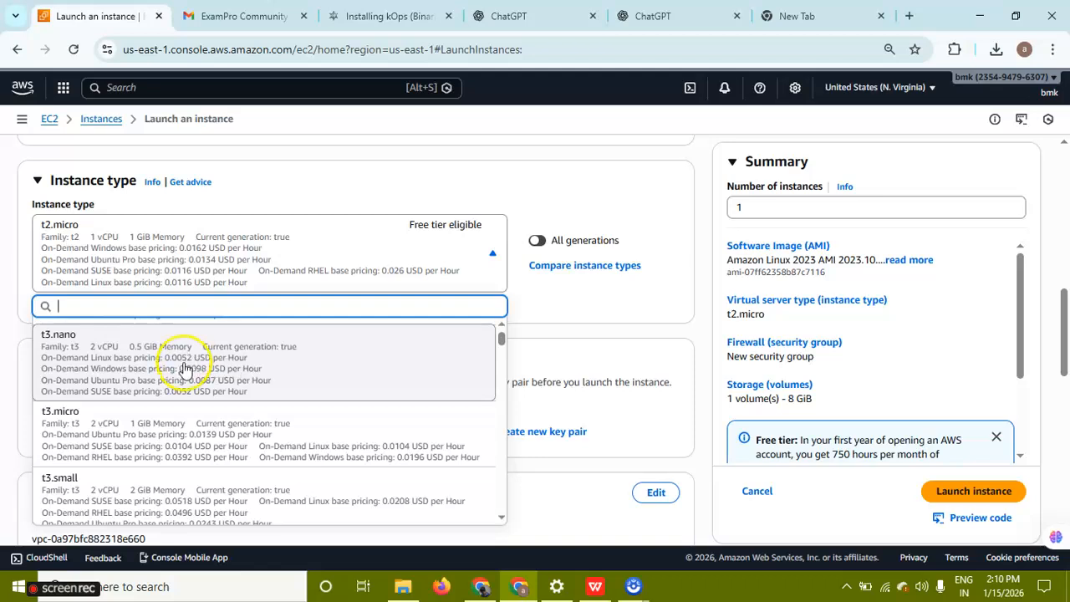
pyautogui.scroll(-3, 189, 364)
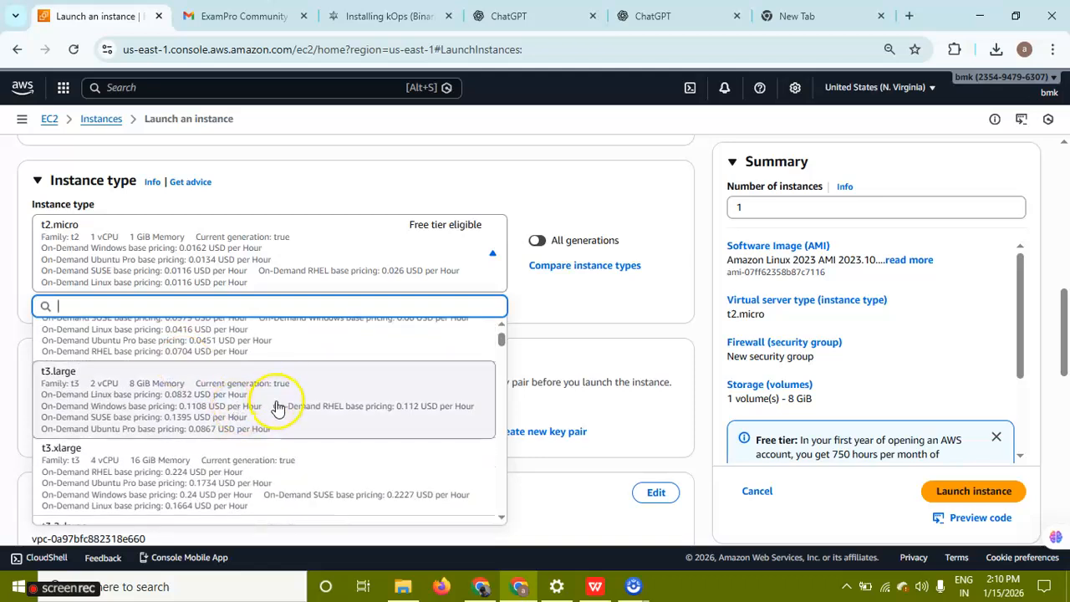
pyautogui.scroll(1, 298, 456)
pyautogui.scroll(8, 298, 458)
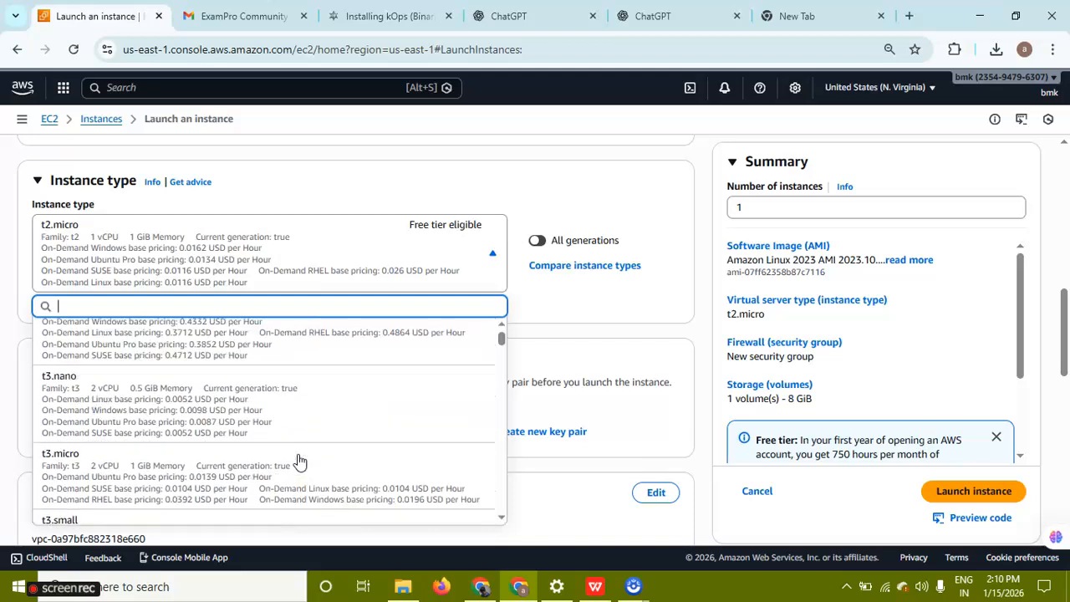
pyautogui.click(549, 179)
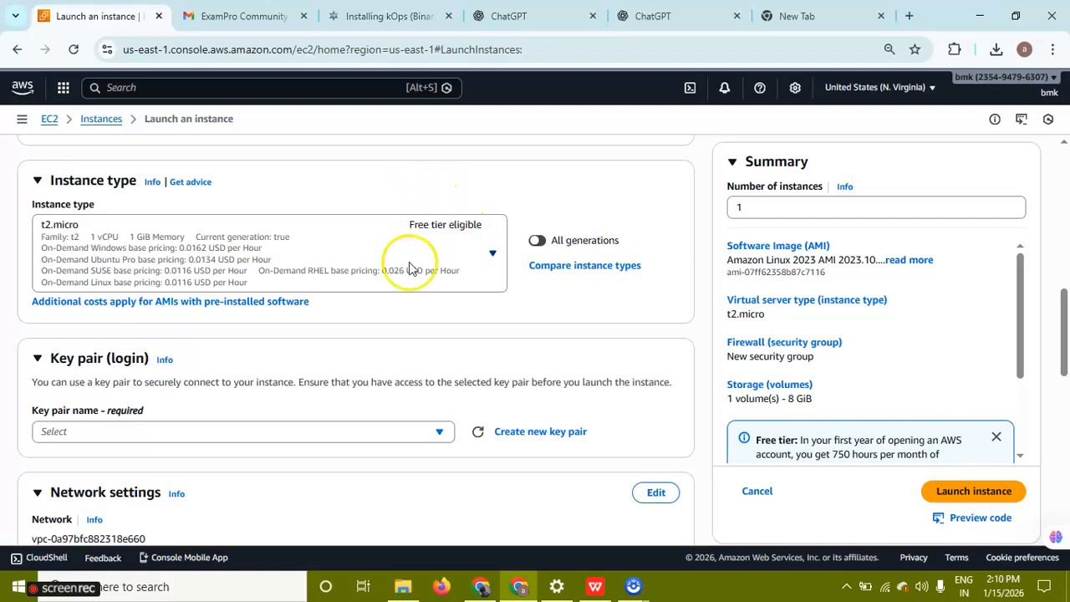
pyautogui.scroll(3, 284, 280)
pyautogui.scroll(2, 285, 280)
# Review the existing key pairs and choose AWS_KEY as the instance's login key pair.
pyautogui.scroll(-7, 285, 280)
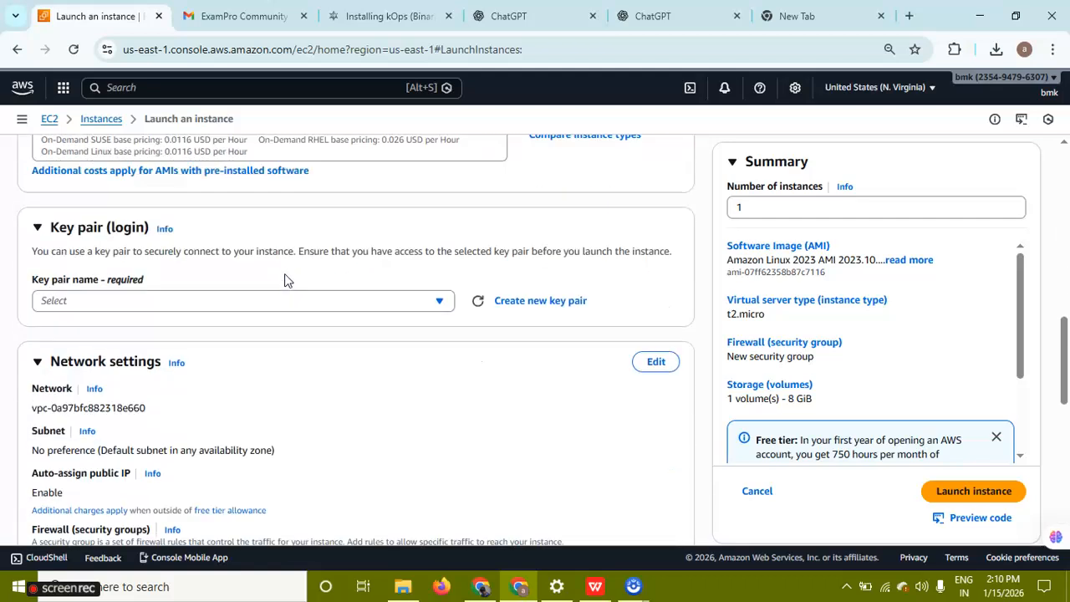
pyautogui.click(282, 300)
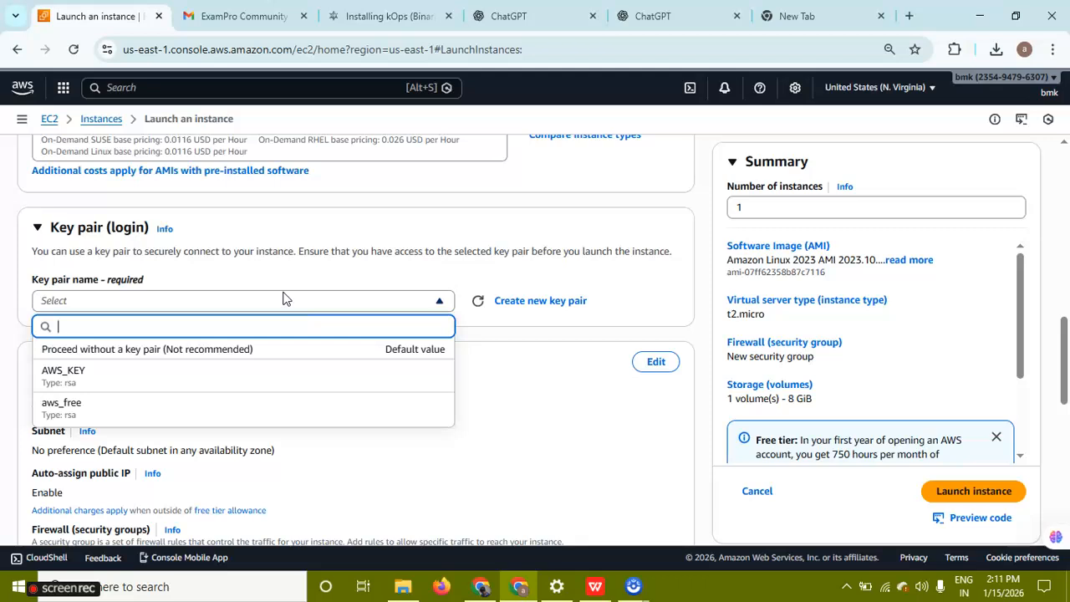
pyautogui.click(198, 264)
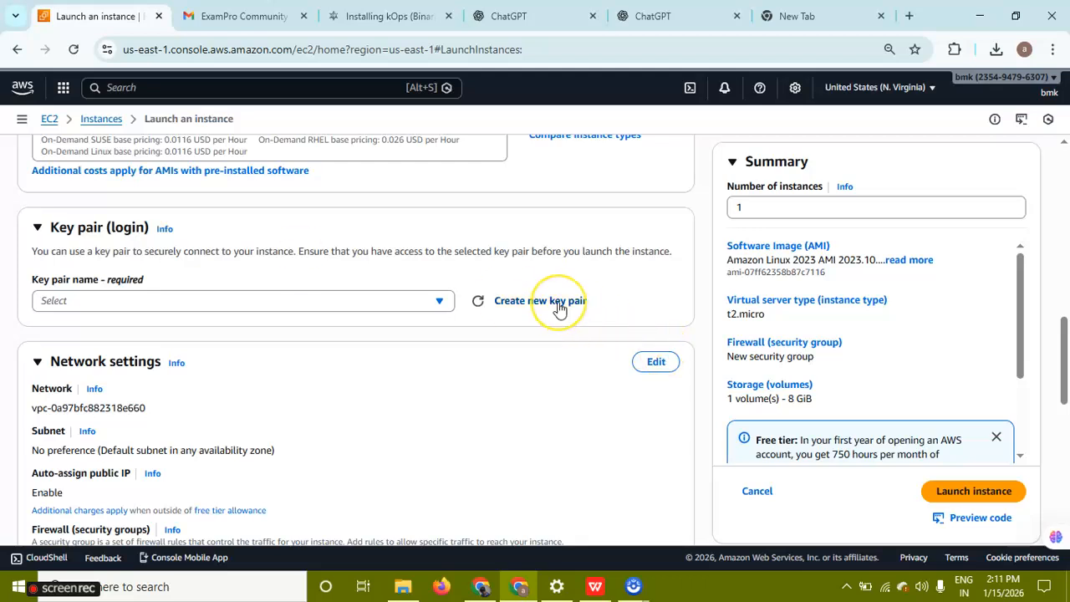
pyautogui.click(381, 304)
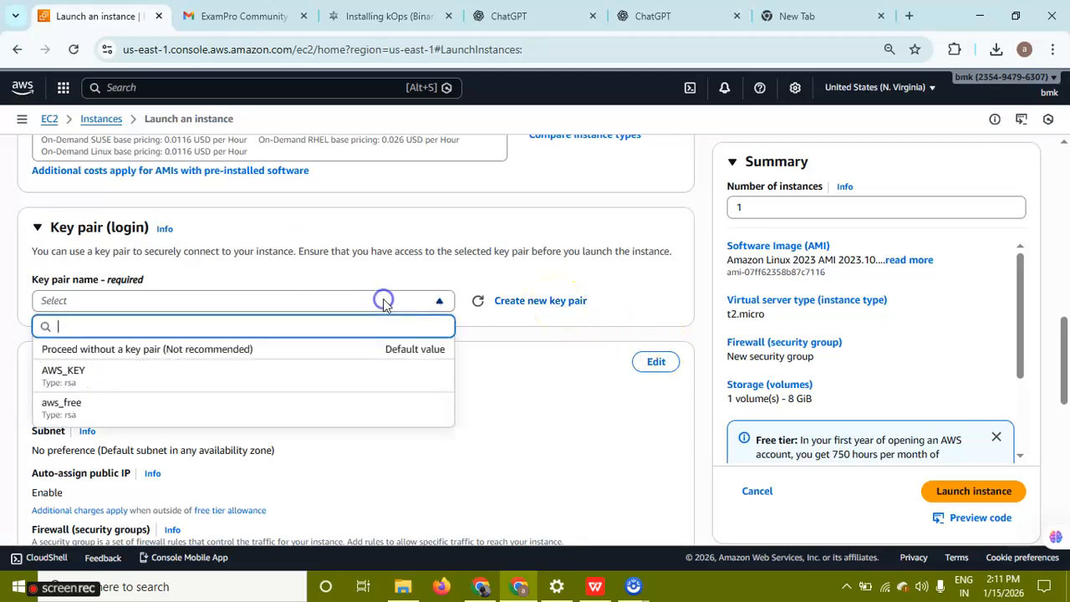
pyautogui.click(301, 391)
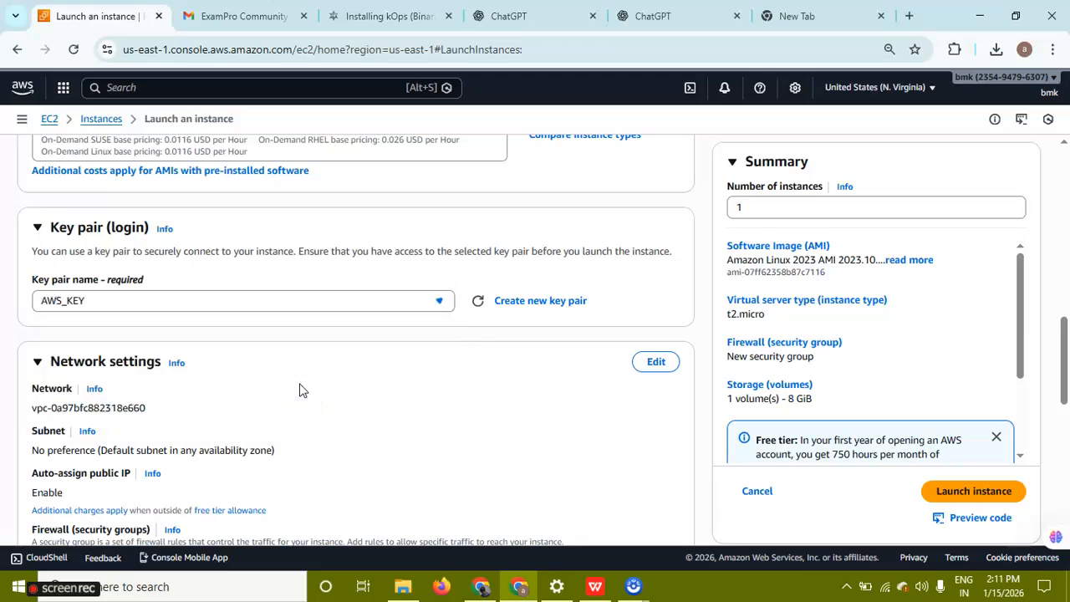
# Create a new RSA key pair named bmk with the .pem private key file format.
pyautogui.click(574, 302)
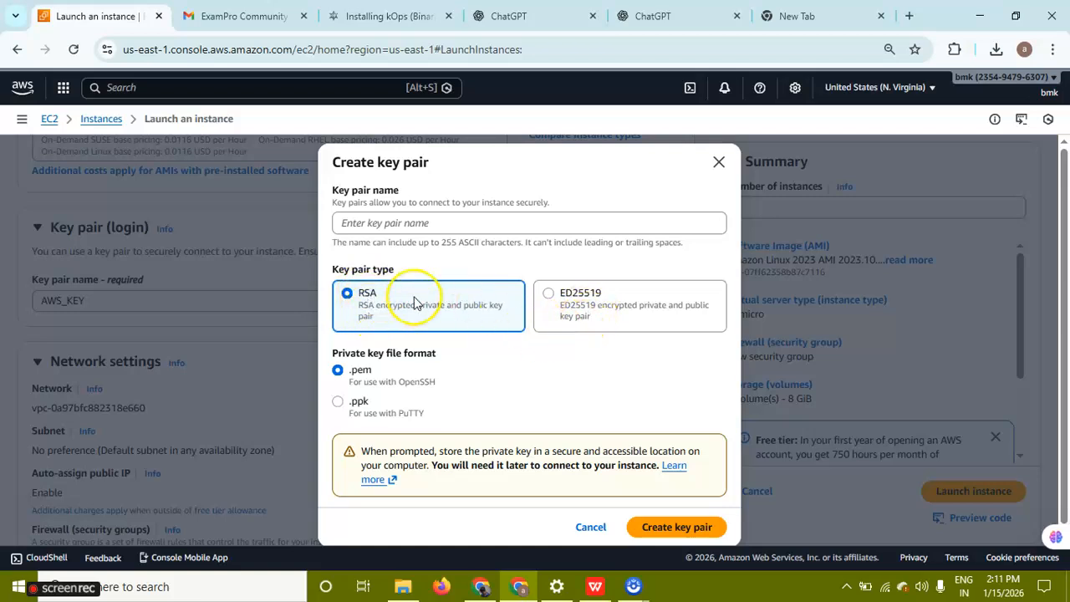
pyautogui.click(417, 222)
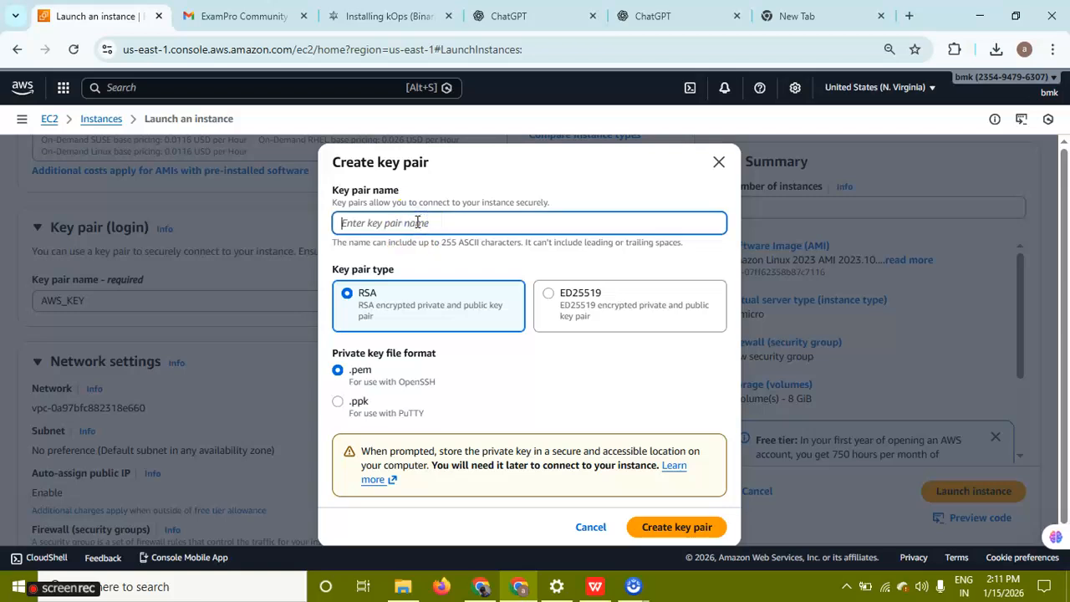
pyautogui.write('bmk')
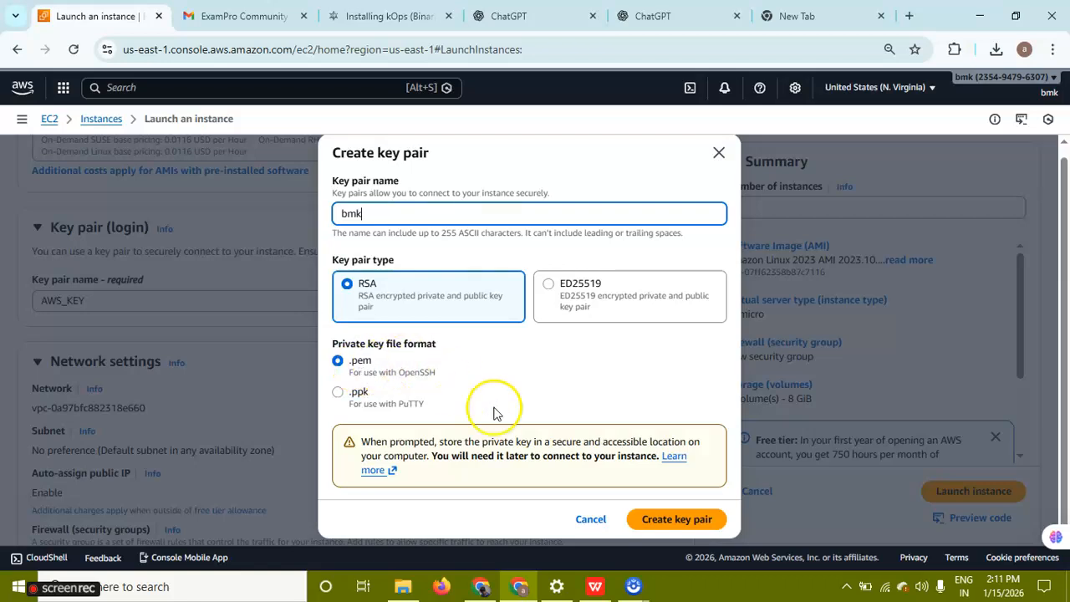
pyautogui.click(684, 529)
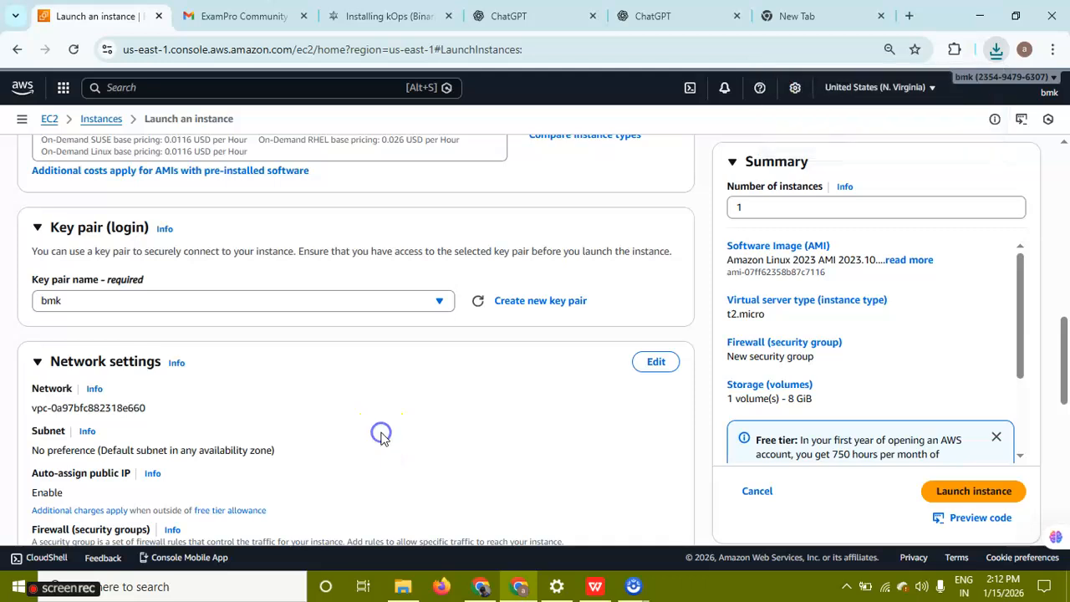
# Review the network settings and assign the existing security group launch-wizard-1 to the instance's firewall.
pyautogui.scroll(-3, 380, 435)
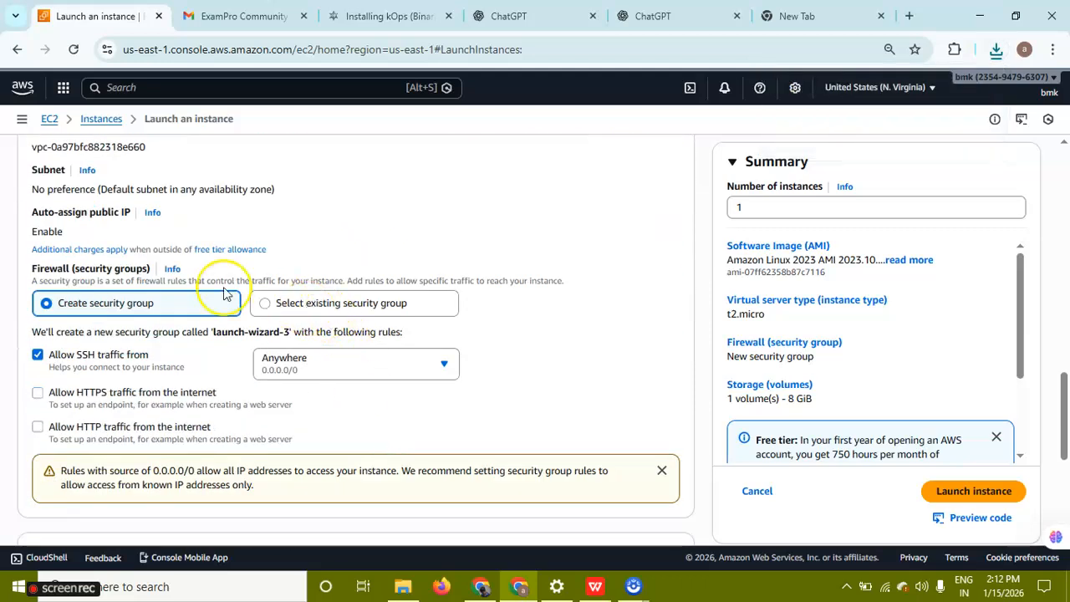
pyautogui.click(318, 306)
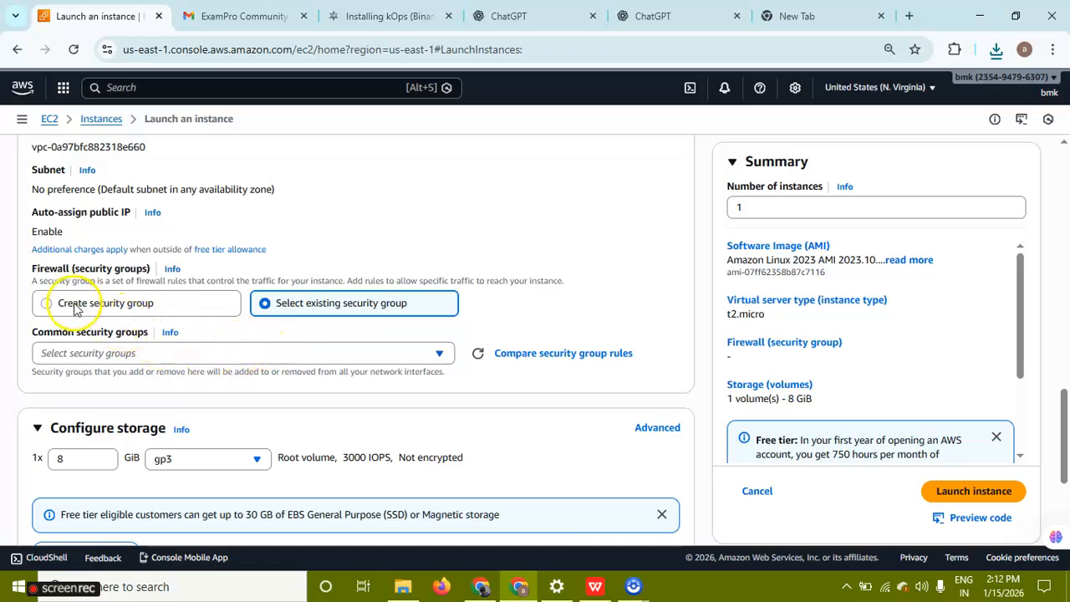
pyautogui.scroll(2, 385, 356)
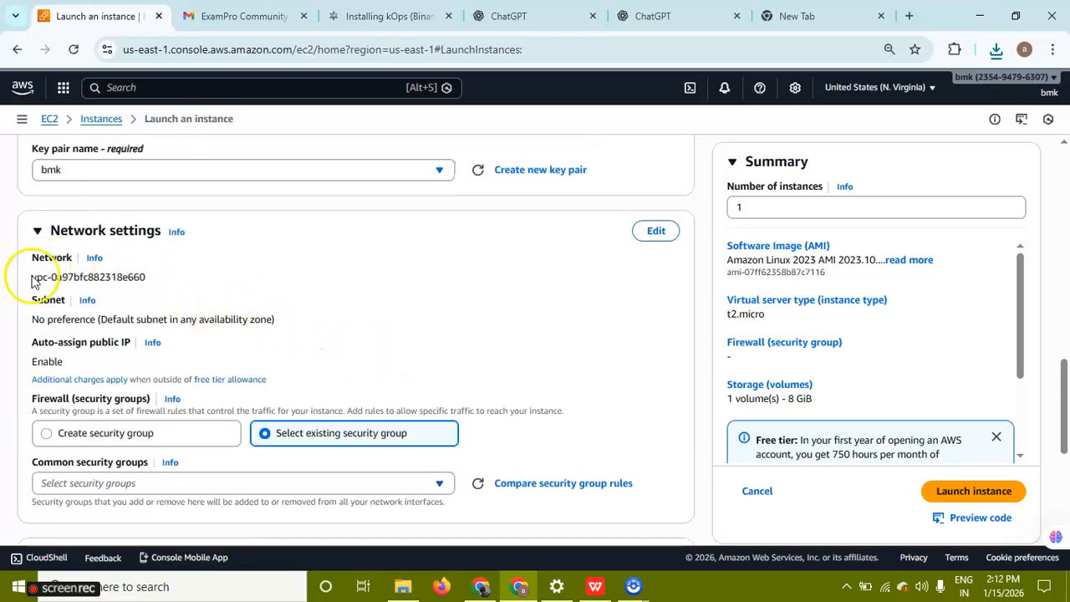
pyautogui.moveTo(289, 377); pyautogui.dragTo(24, 259)
pyautogui.click(496, 324)
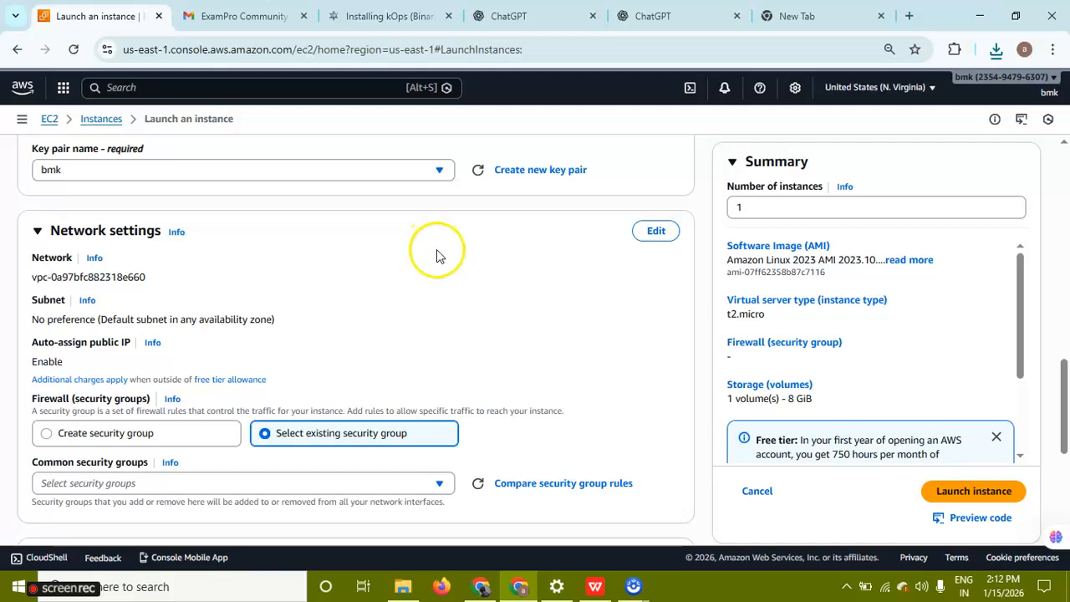
pyautogui.scroll(-2, 353, 286)
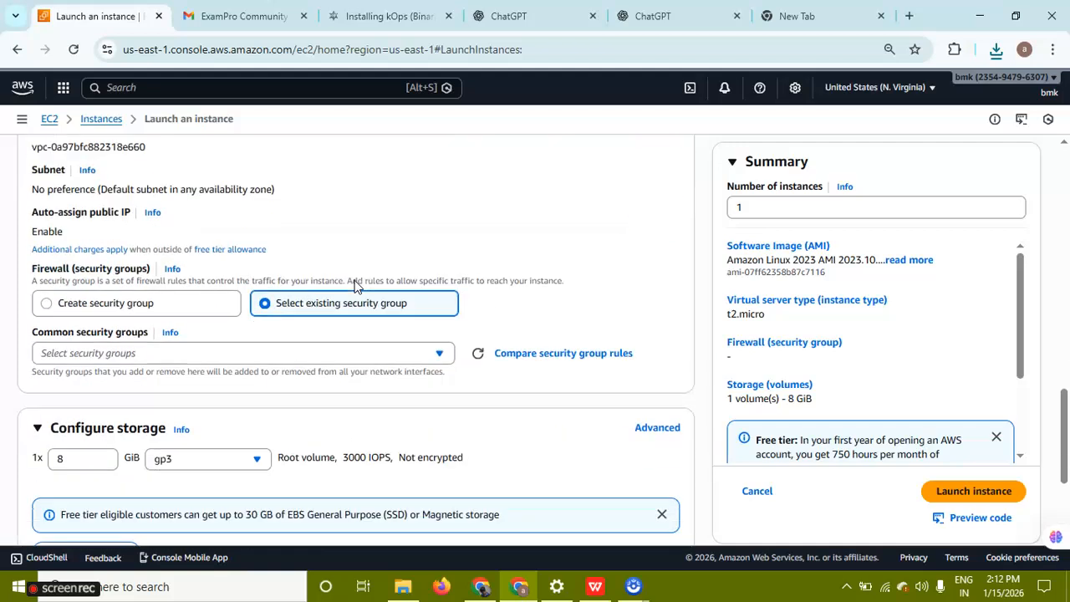
pyautogui.moveTo(72, 270); pyautogui.dragTo(152, 272)
pyautogui.click(336, 239)
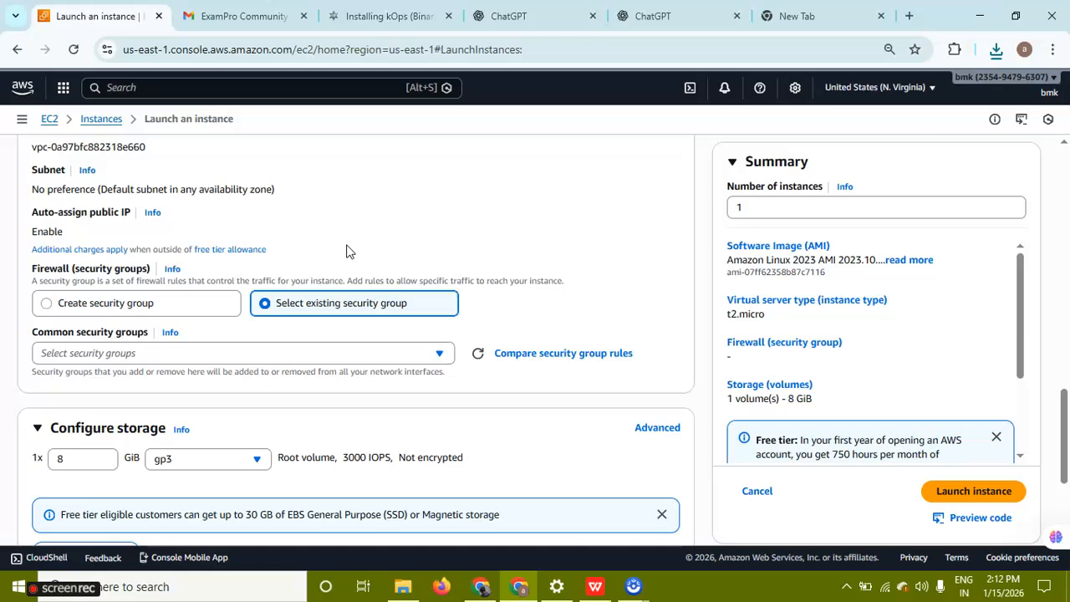
pyautogui.click(246, 351)
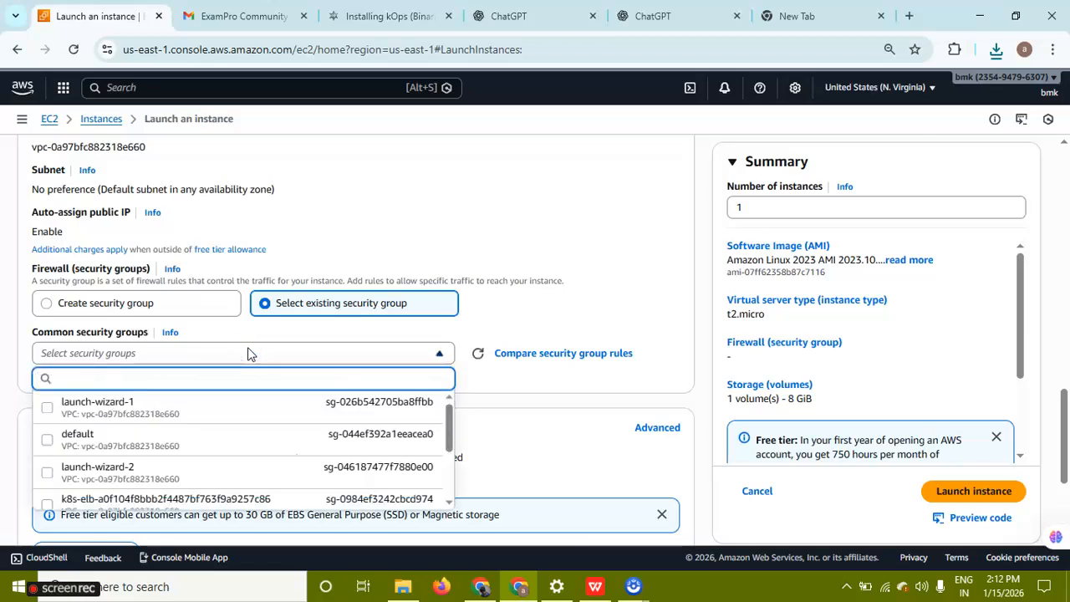
pyautogui.click(234, 416)
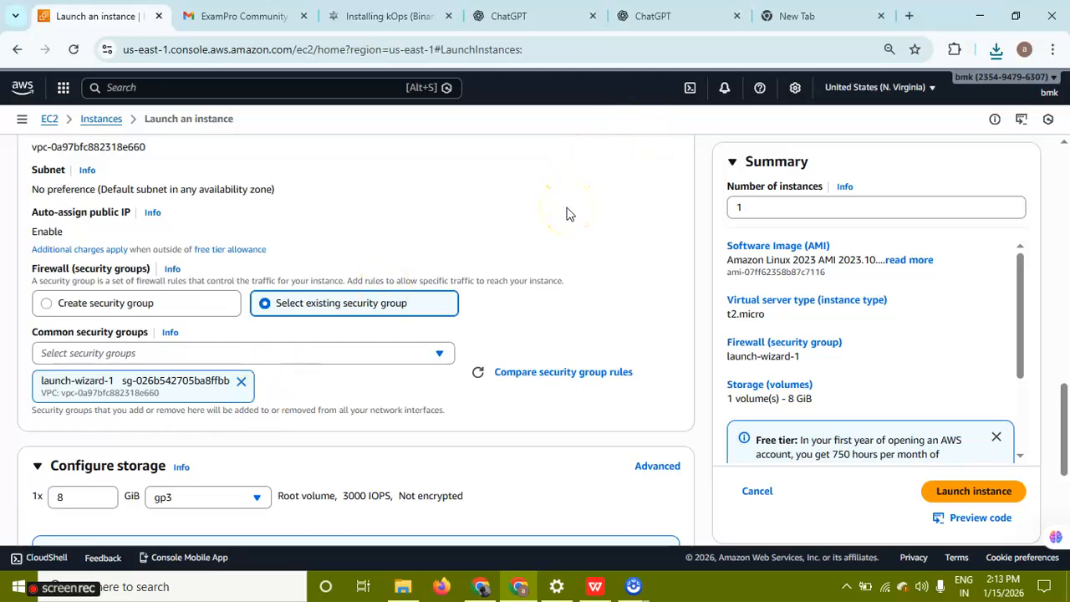
# Re-enter 8 GiB as the root volume size in the instance's storage configuration.
pyautogui.scroll(-2, 567, 214)
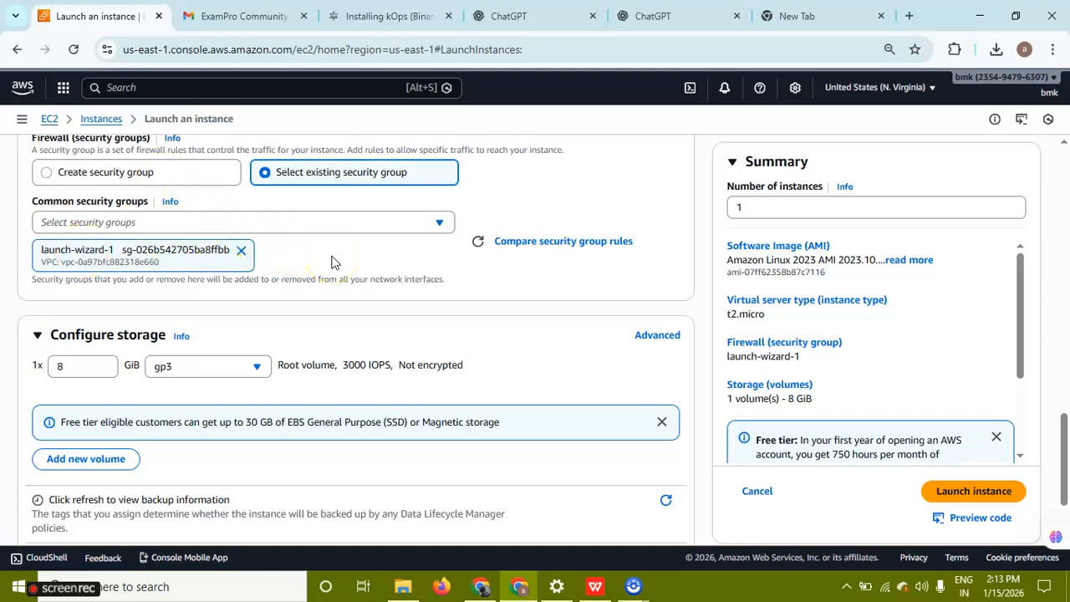
pyautogui.scroll(-2, 331, 263)
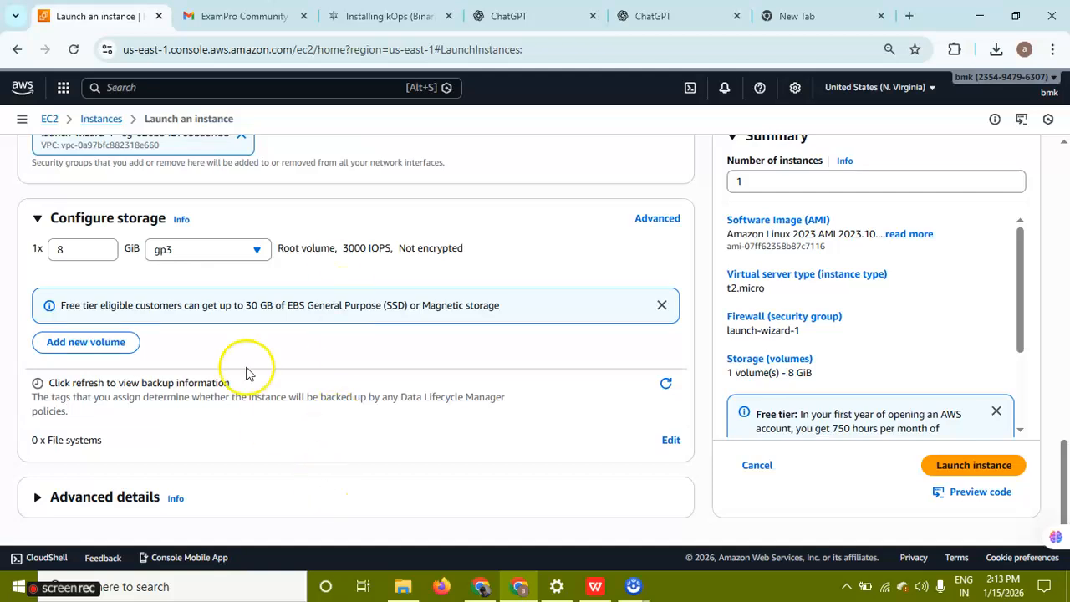
pyautogui.click(81, 250)
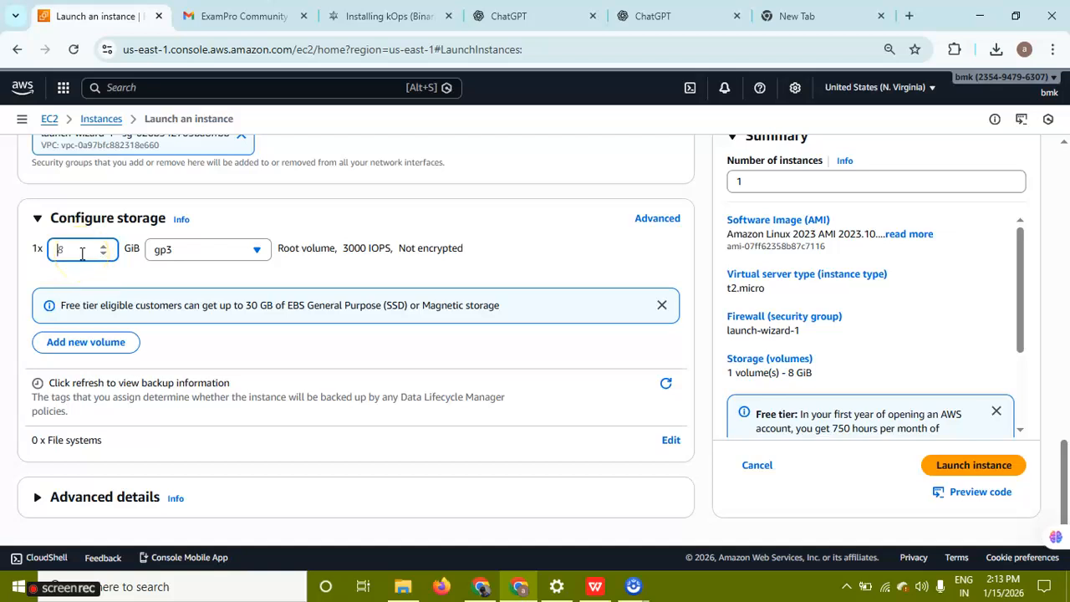
pyautogui.write('16')
pyautogui.press('BackSpace')
pyautogui.write('8')
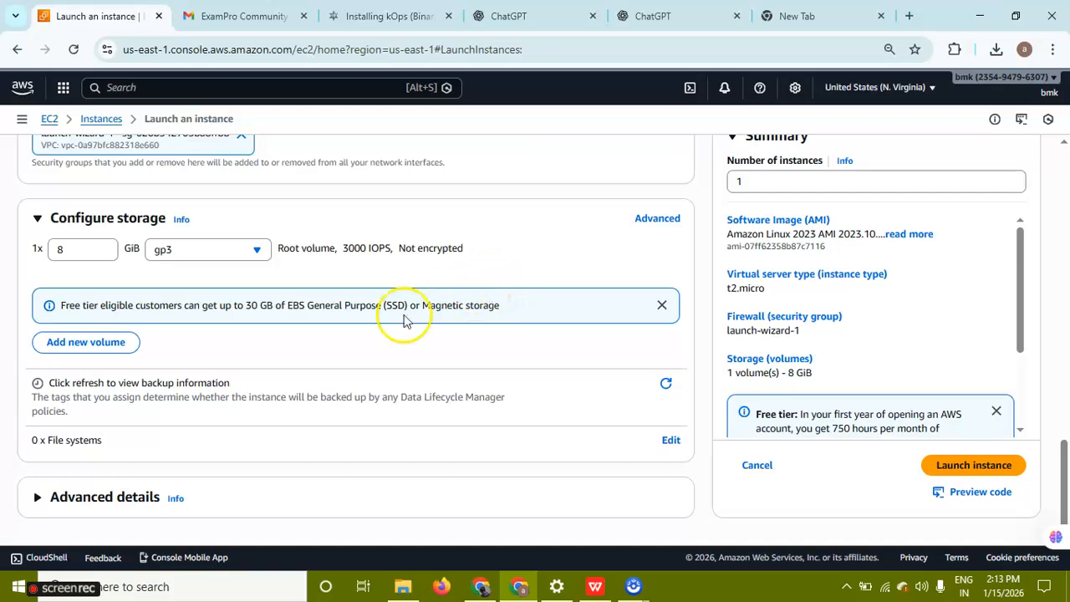
# Expand the instance's advanced details and examine the options down to the optional user data field.
pyautogui.click(135, 501)
pyautogui.scroll(-3, 309, 451)
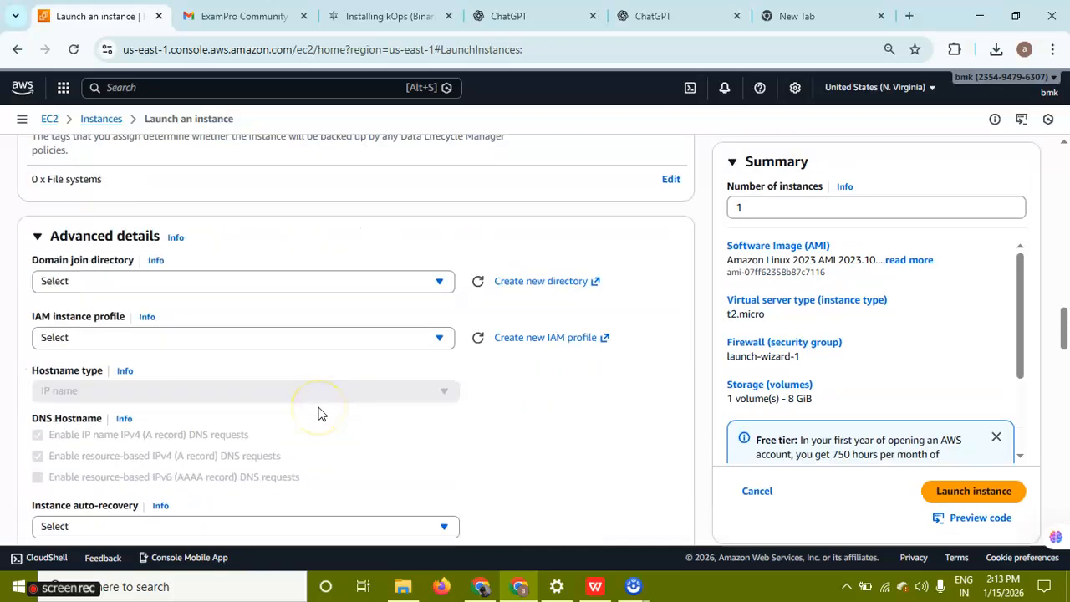
pyautogui.scroll(-1, 319, 412)
pyautogui.scroll(-7, 318, 412)
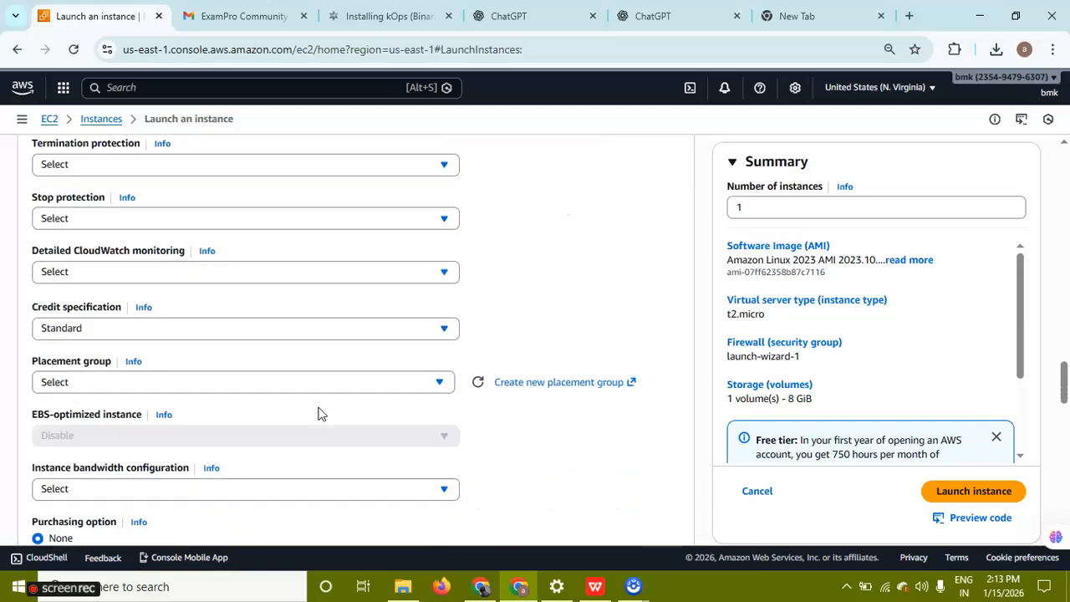
pyautogui.scroll(-3, 319, 412)
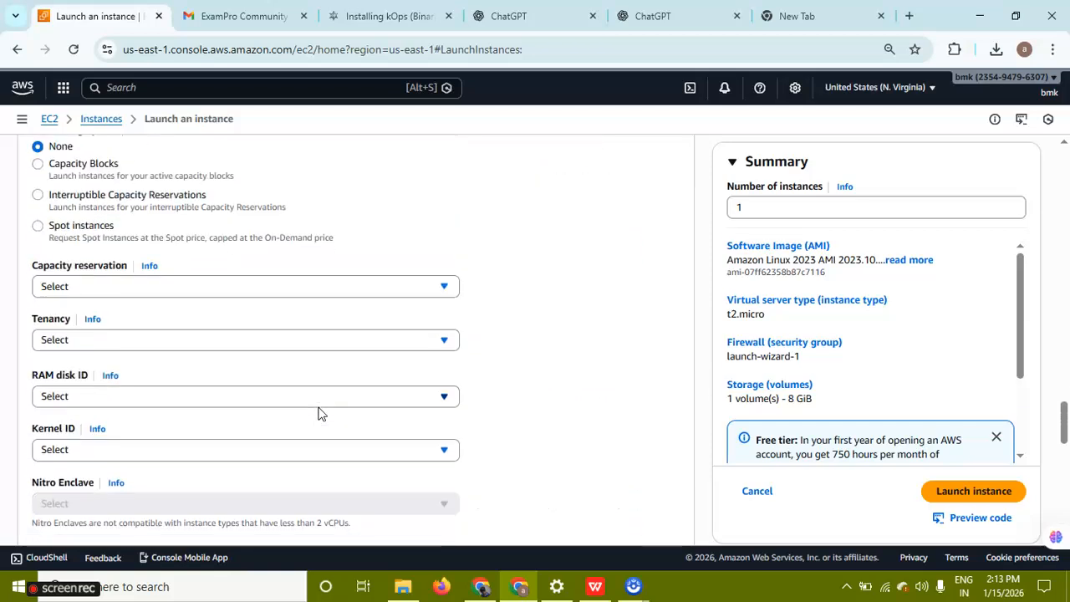
pyautogui.scroll(-7, 319, 412)
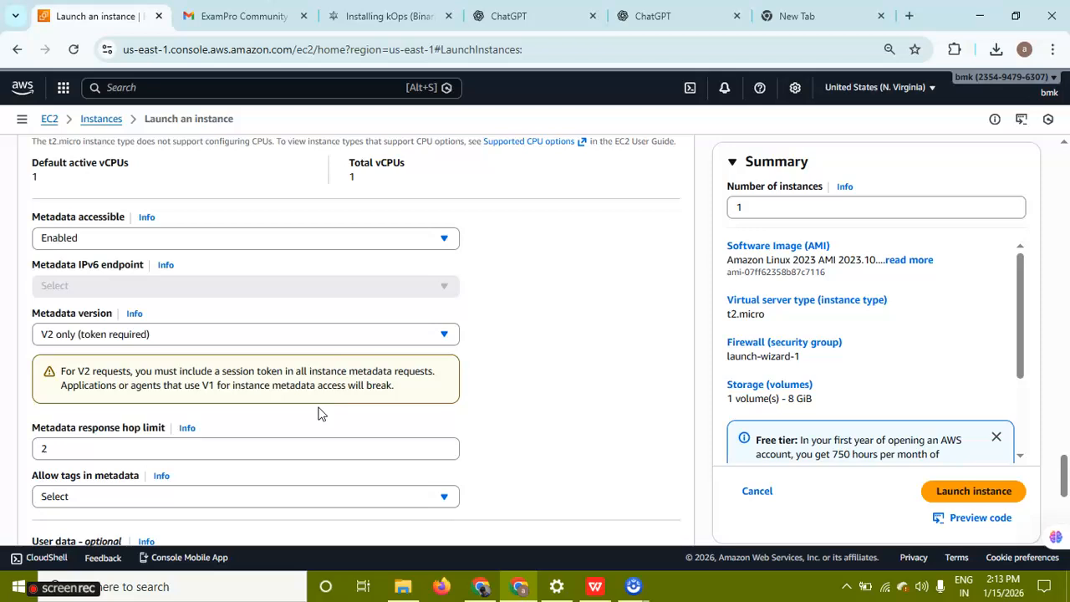
pyautogui.scroll(-4, 318, 412)
pyautogui.scroll(4, 319, 406)
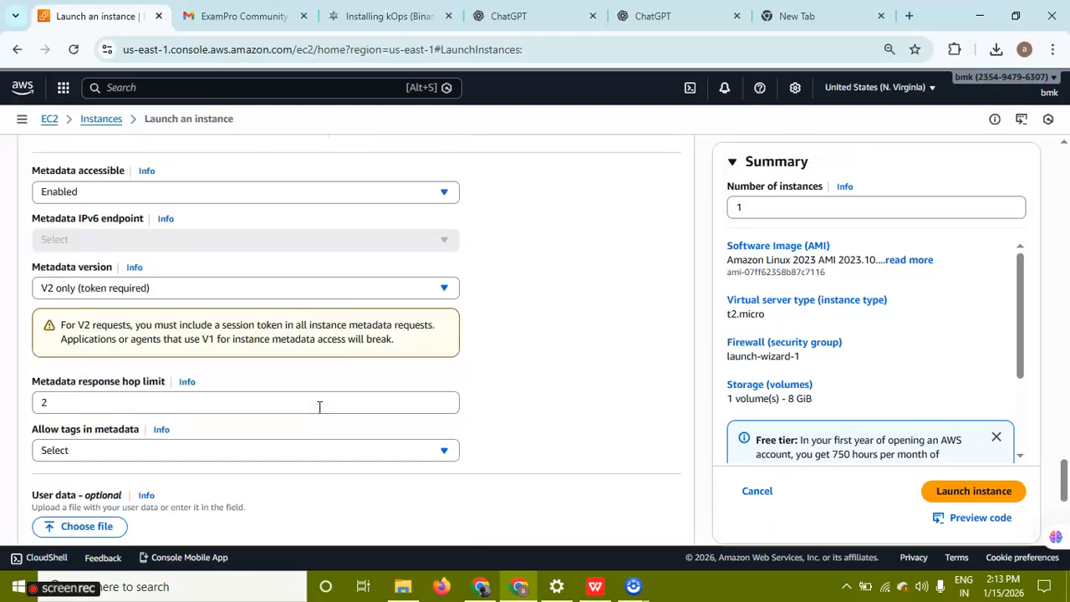
pyautogui.scroll(-2, 319, 407)
pyautogui.moveTo(27, 343); pyautogui.dragTo(198, 336)
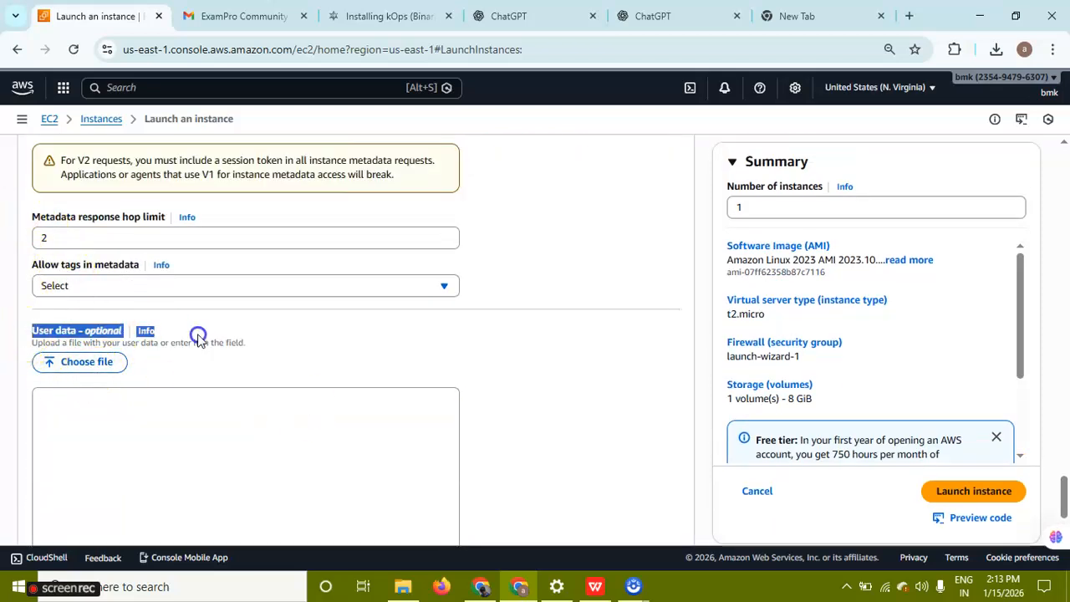
# Review the AMI, instance type and key pair settings, and launch the instance.
pyautogui.moveTo(28, 239); pyautogui.dragTo(183, 232)
pyautogui.click(580, 272)
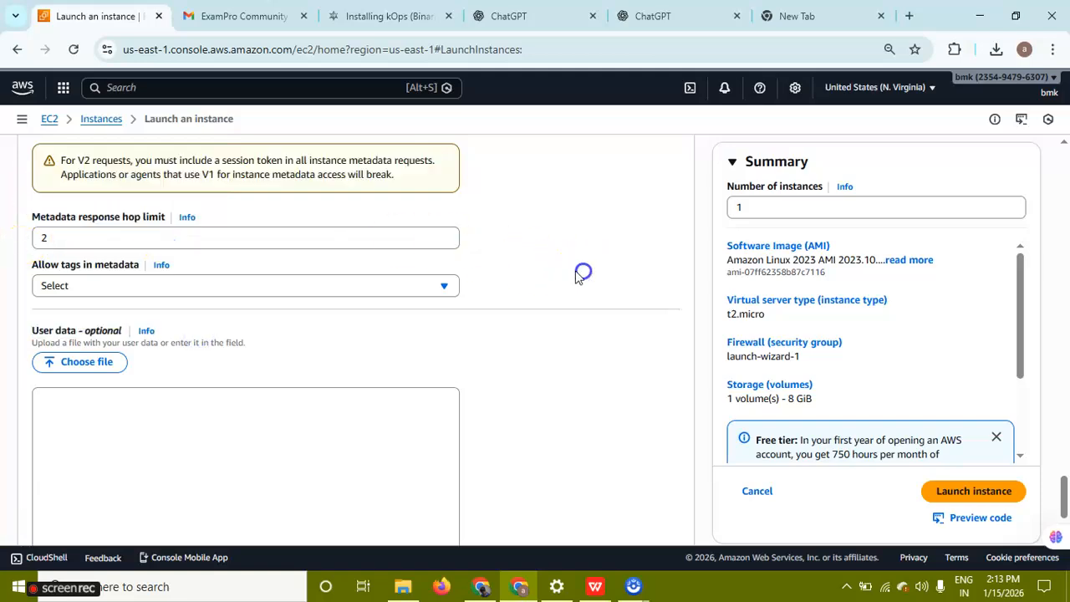
pyautogui.scroll(20, 490, 335)
pyautogui.scroll(10, 480, 339)
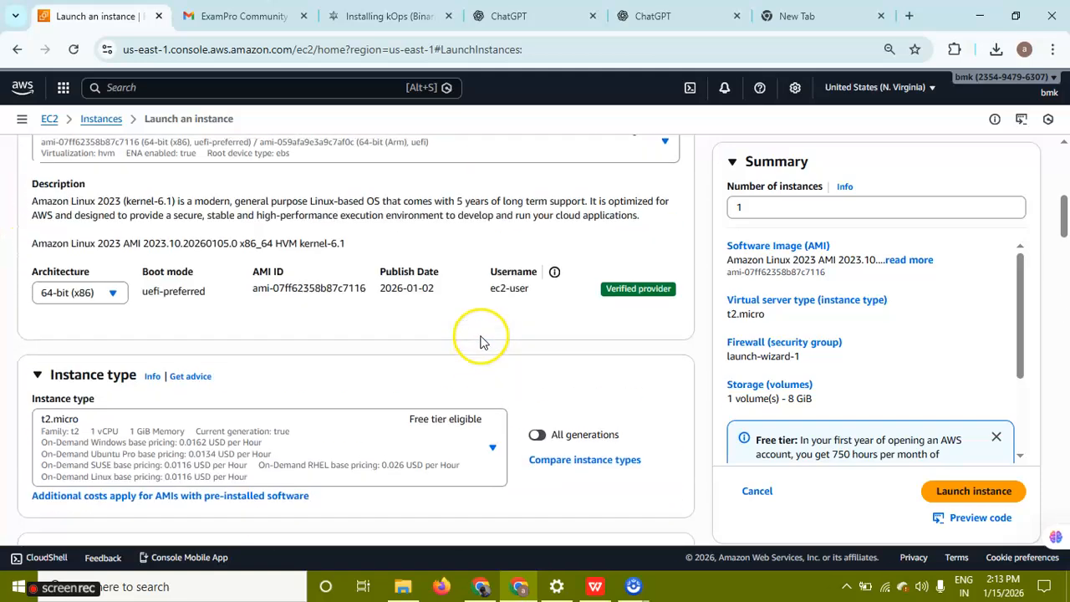
pyautogui.scroll(-6, 478, 336)
pyautogui.scroll(-2, 478, 337)
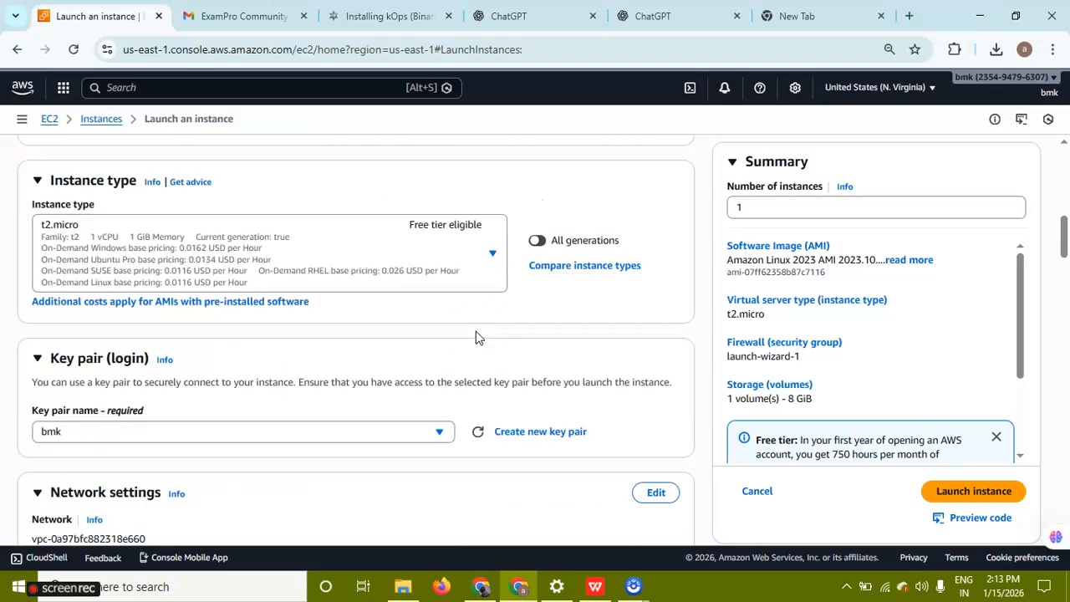
pyautogui.scroll(10, 472, 318)
pyautogui.click(933, 492)
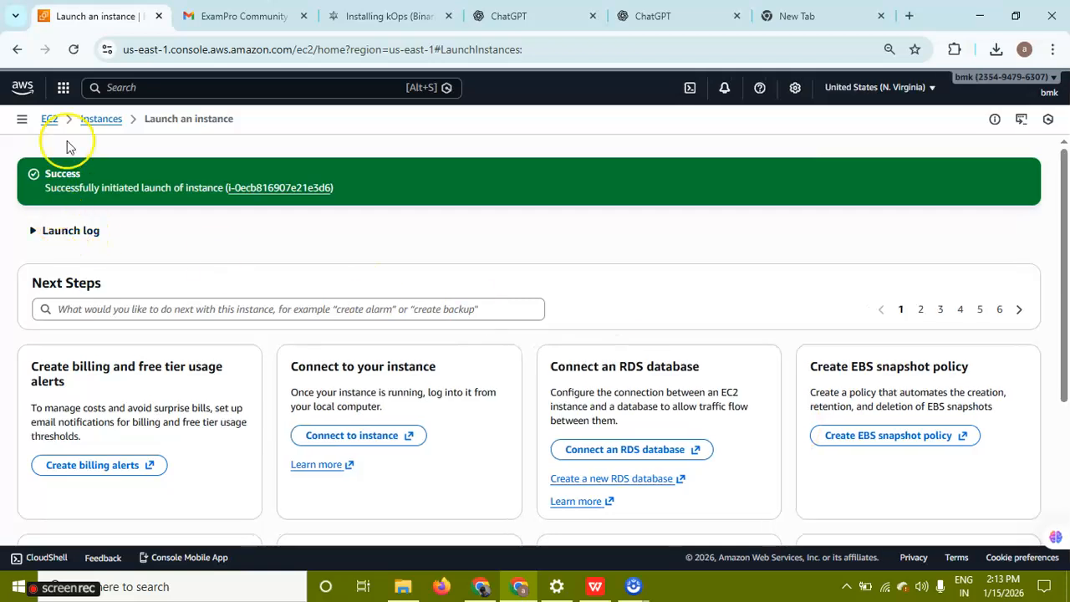
# Open the EC2 instances list and sort it by Availability Zone.
pyautogui.click(93, 119)
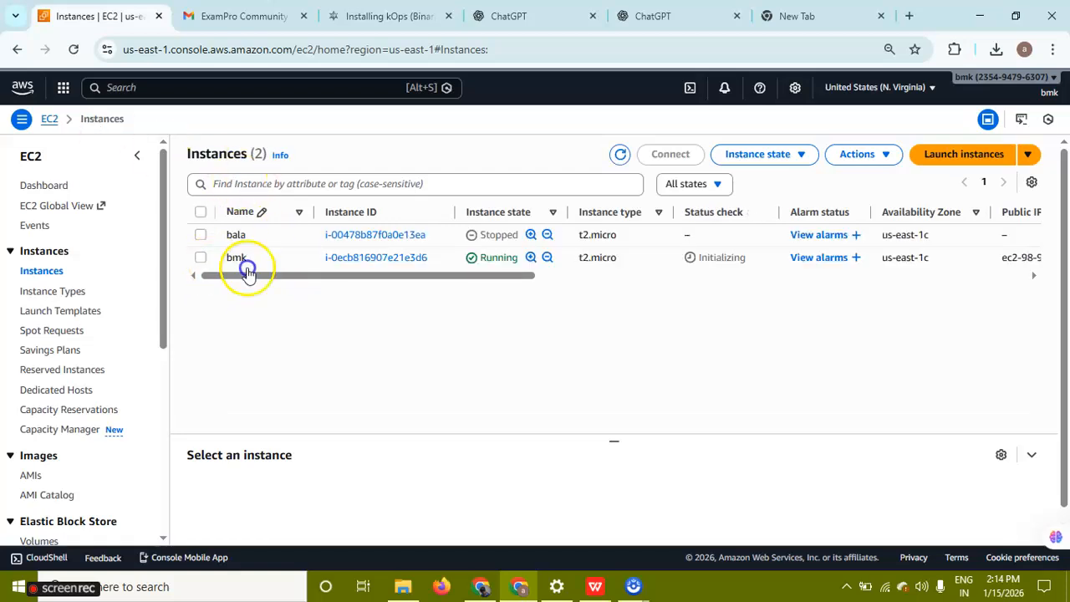
pyautogui.moveTo(303, 281); pyautogui.dragTo(402, 288)
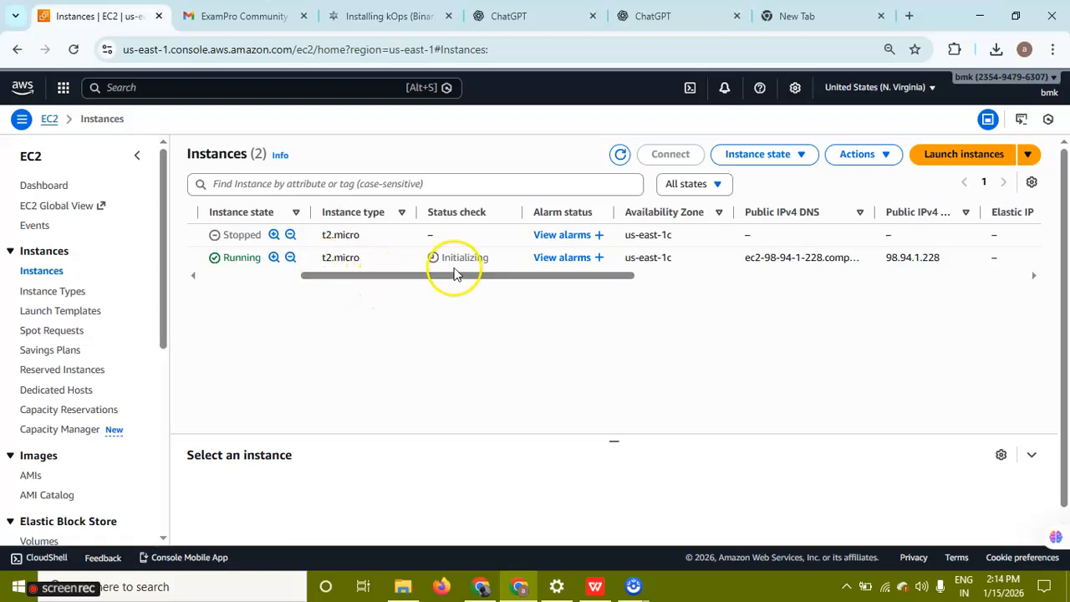
pyautogui.moveTo(460, 279); pyautogui.dragTo(544, 278)
pyautogui.click(493, 215)
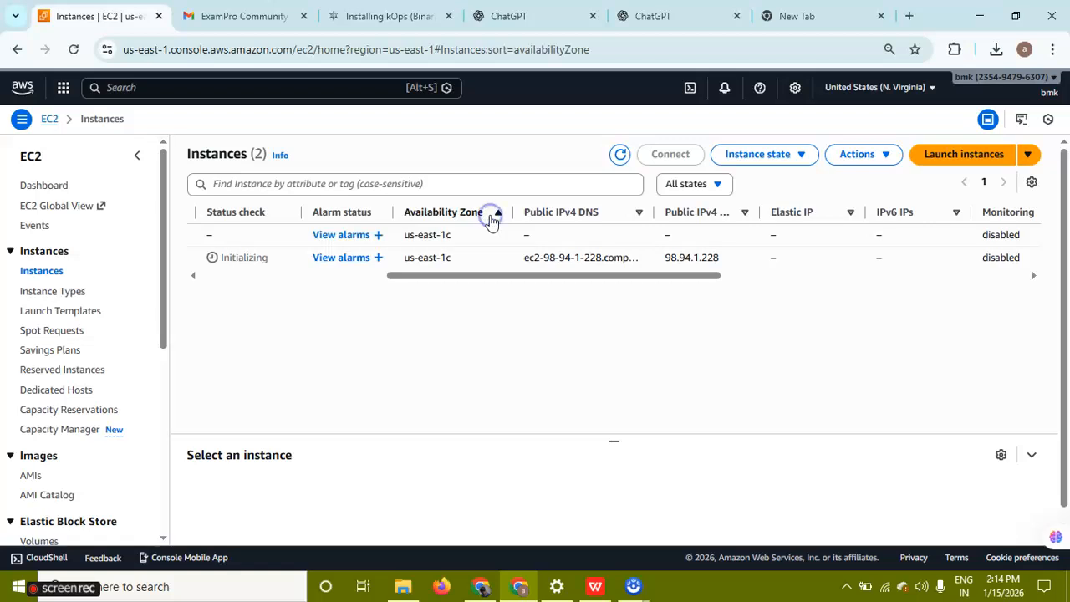
# Select the bmk instance and examine its remaining columns, including security group, key name and launch time.
pyautogui.click(423, 257)
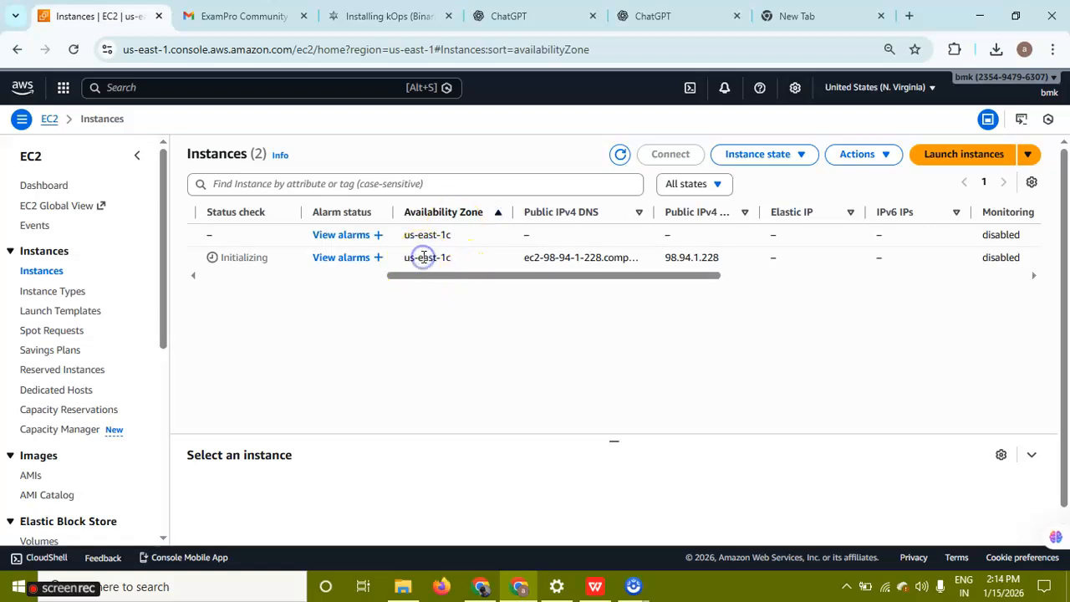
pyautogui.doubleClick(422, 257)
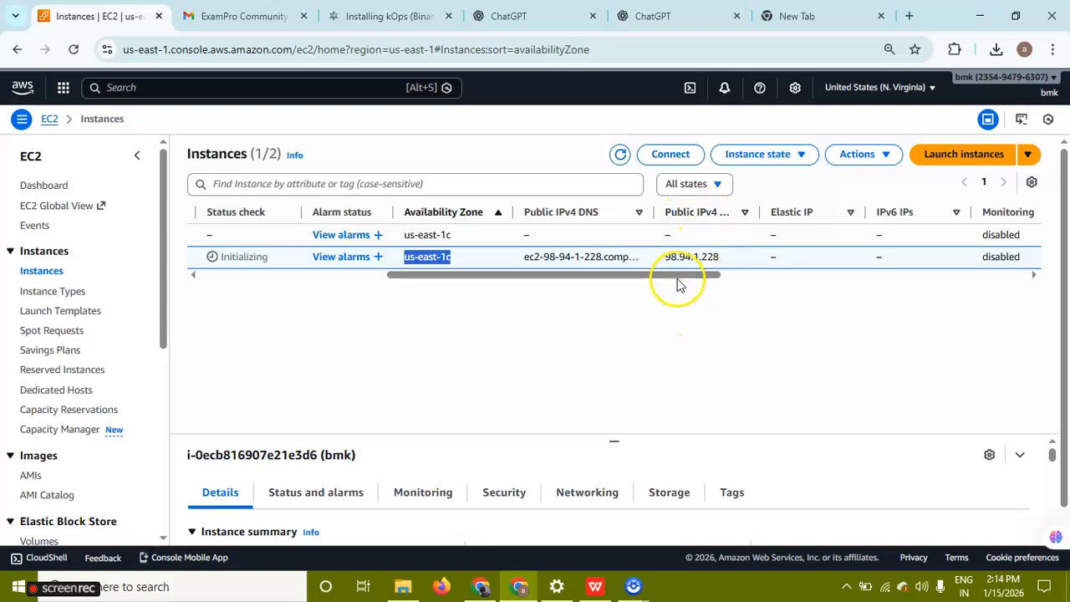
pyautogui.moveTo(685, 276); pyautogui.dragTo(977, 278)
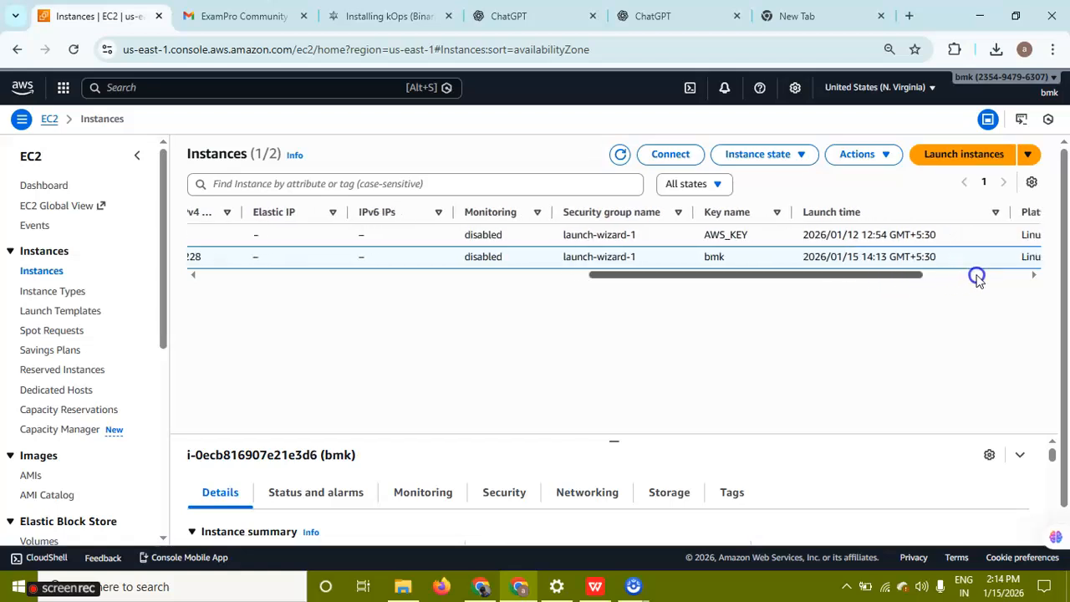
pyautogui.click(948, 275)
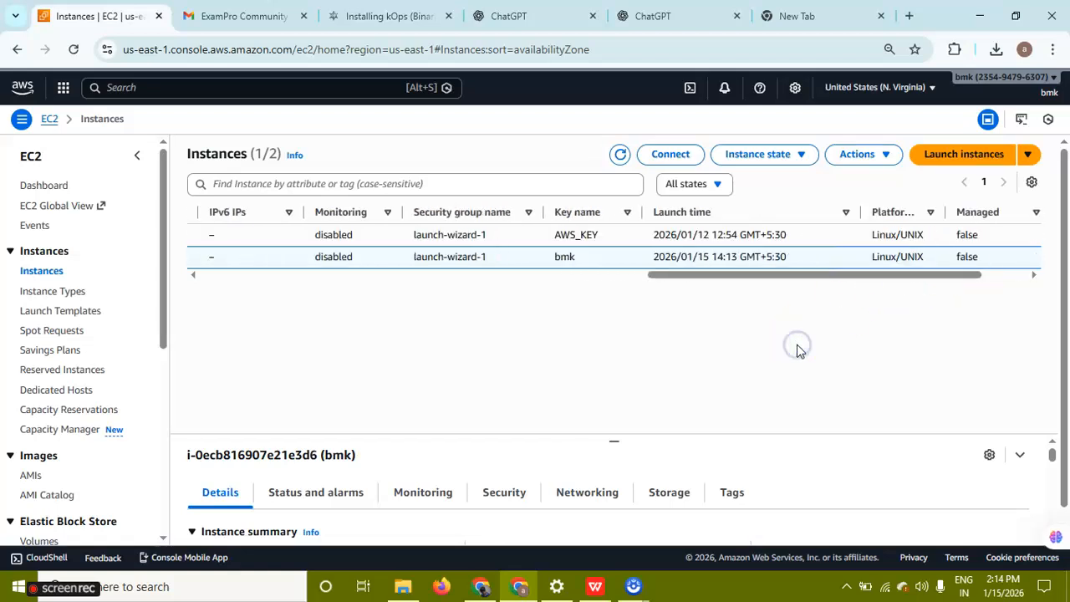
# Review the connection methods for bmk and connect through EC2 Instance Connect using its public IPv4 address and username ec2-user.
pyautogui.click(684, 154)
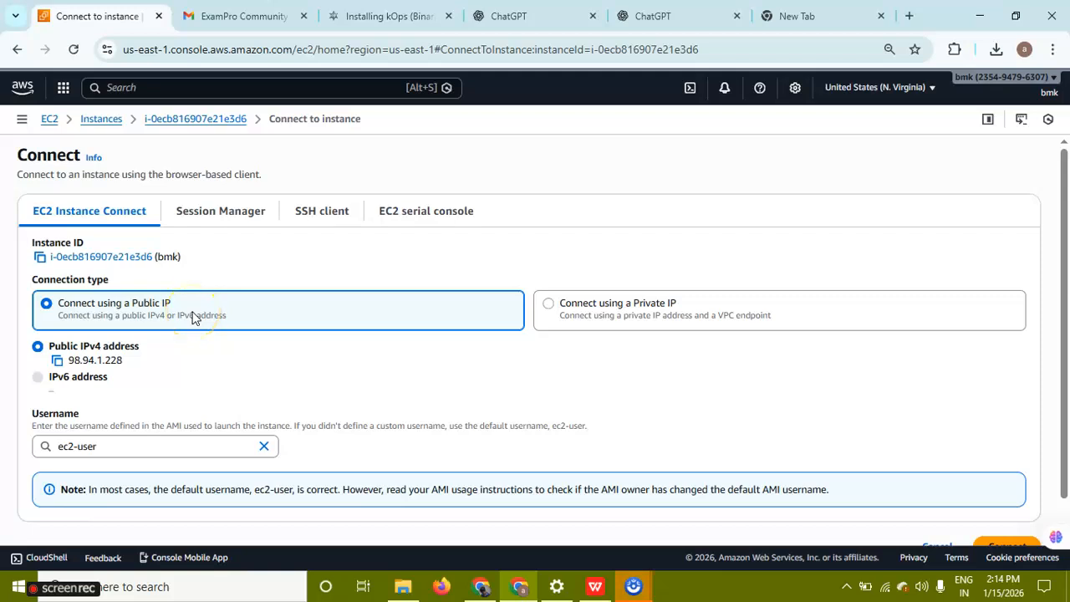
pyautogui.scroll(-1, 192, 317)
pyautogui.scroll(1, 193, 316)
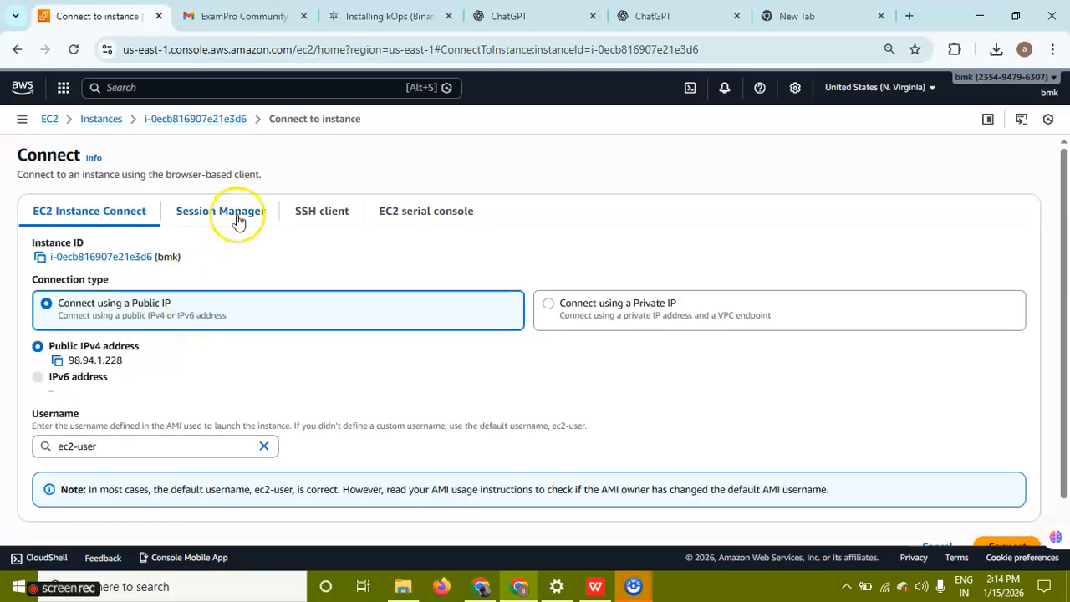
pyautogui.click(324, 214)
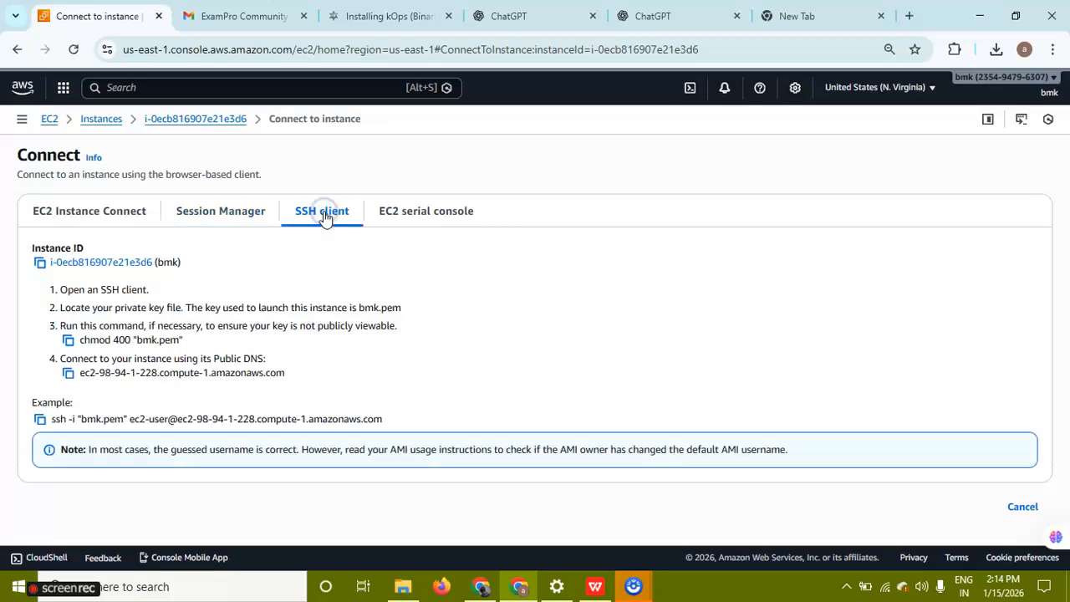
pyautogui.click(425, 213)
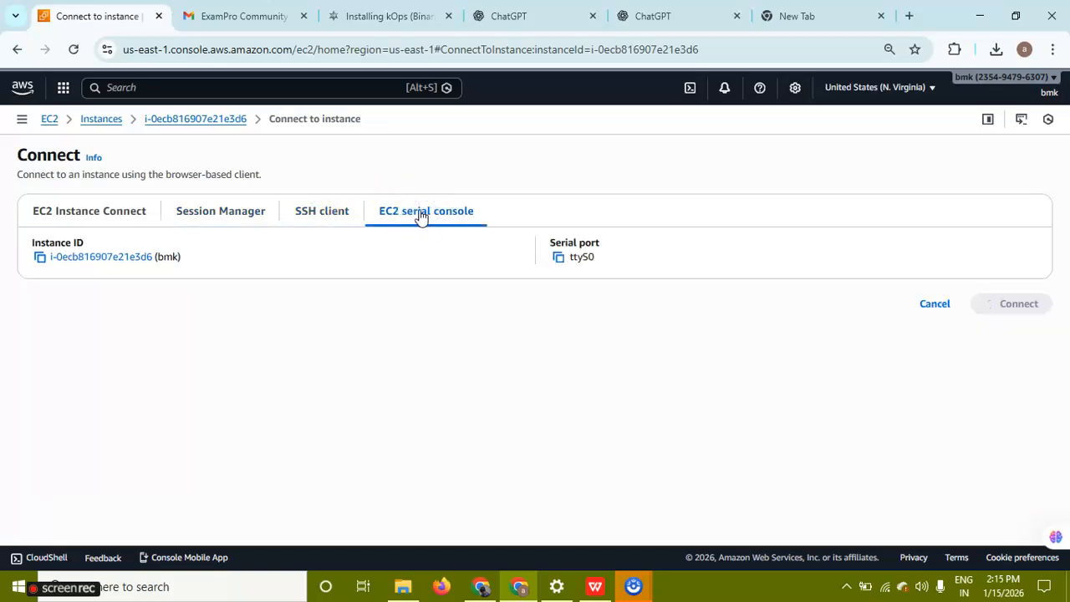
pyautogui.click(63, 217)
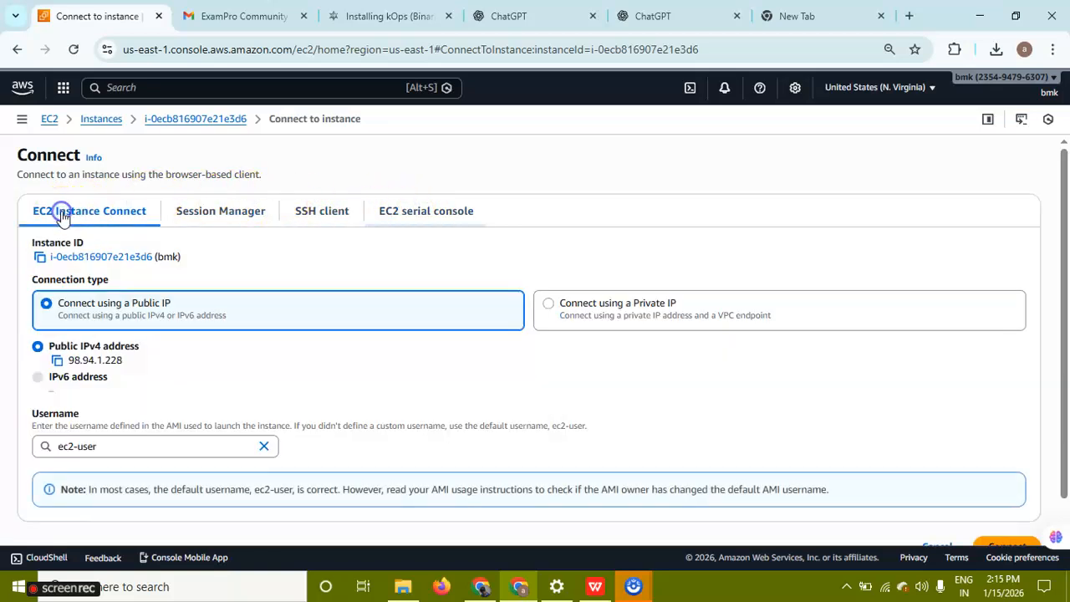
pyautogui.scroll(-1, 716, 305)
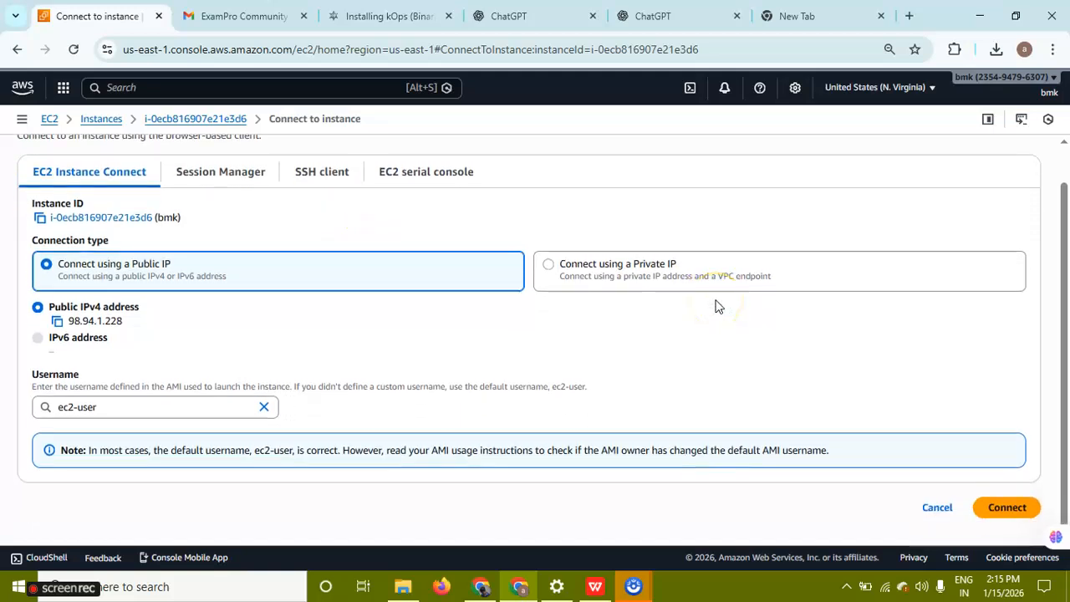
pyautogui.click(1003, 507)
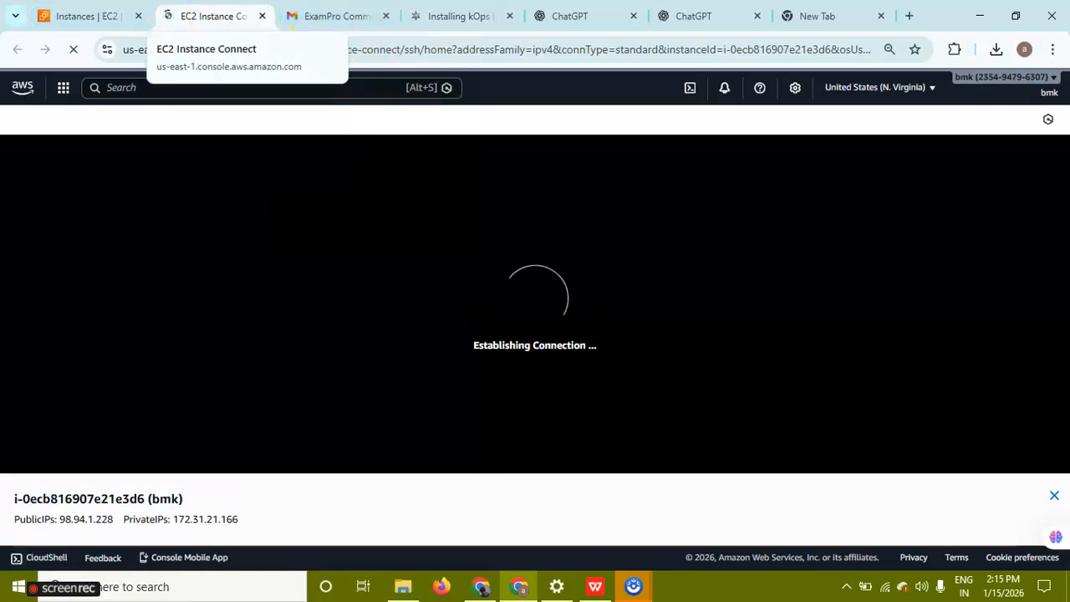
# Look up "aws community" in the empty browser tab and open the AWS Builder Center's Community Builders page.
pyautogui.click(837, 10)
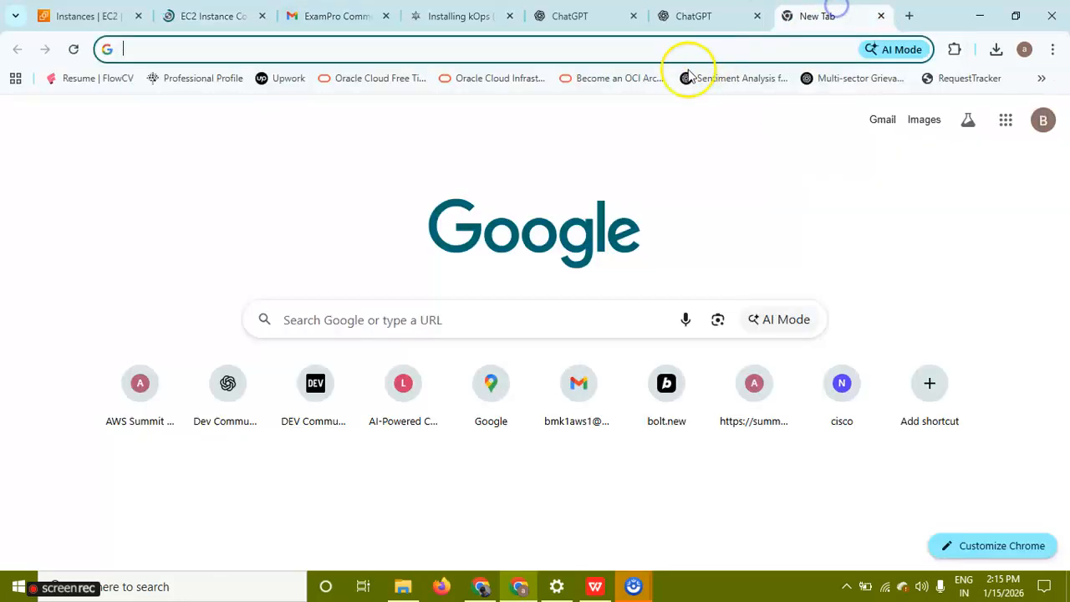
pyautogui.click(696, 48)
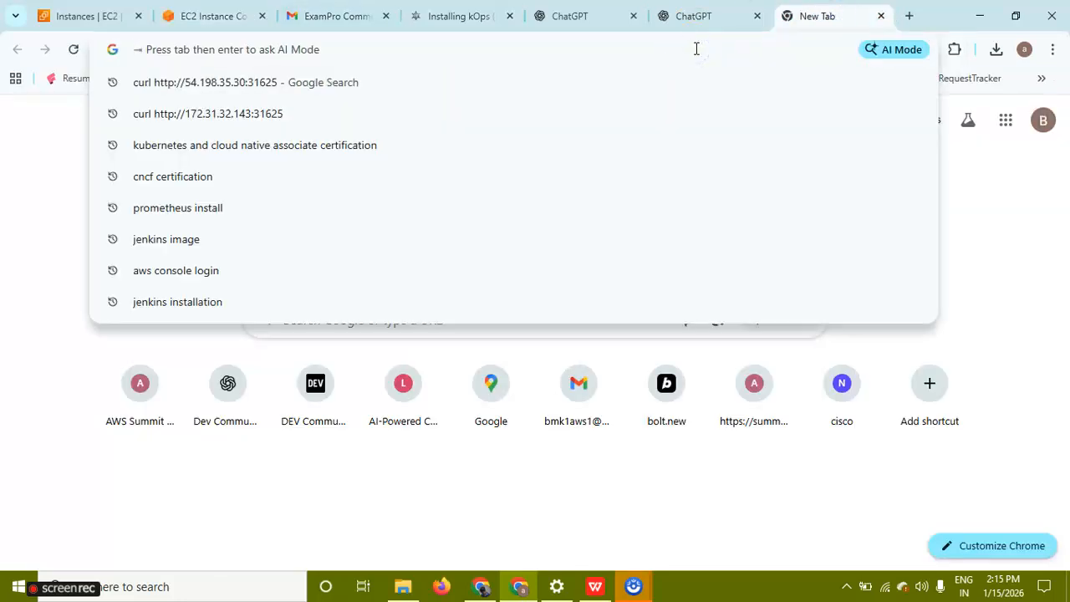
pyautogui.write('aws')
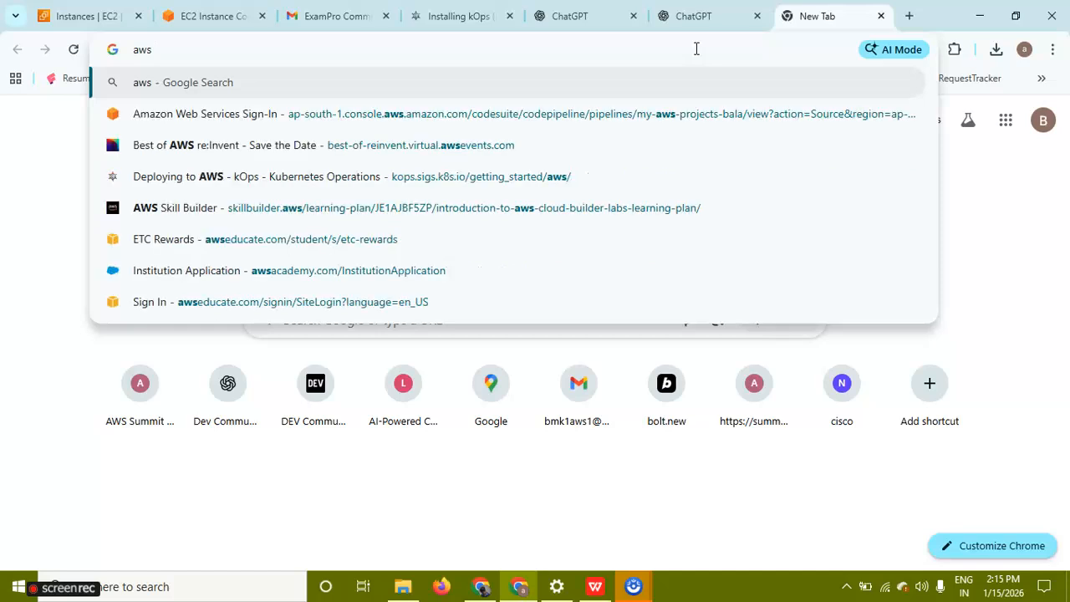
pyautogui.write(' commi')
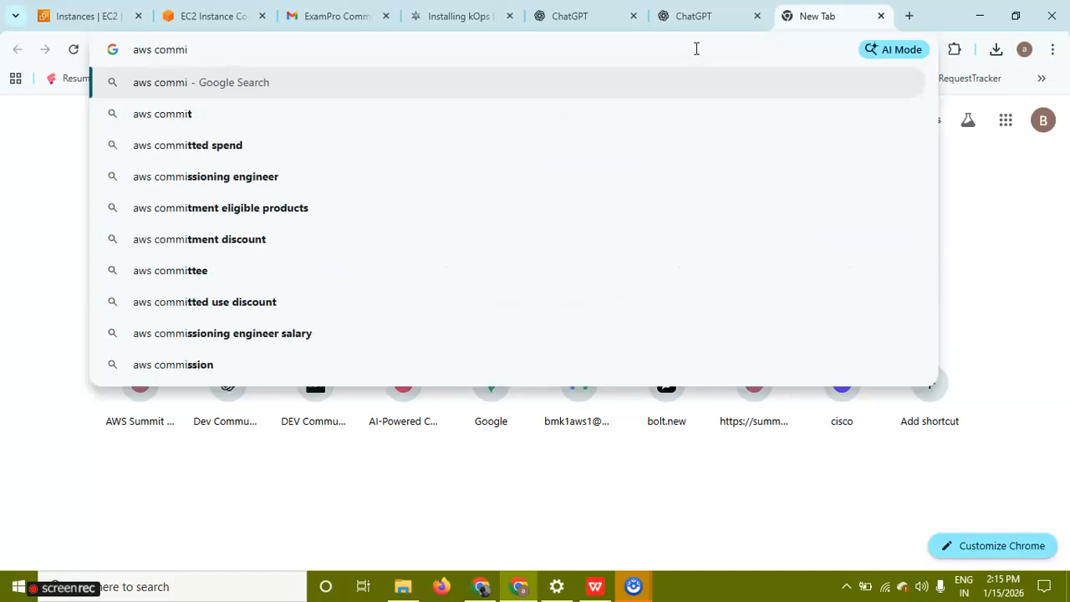
pyautogui.press('BackSpace')
pyautogui.write('unity')
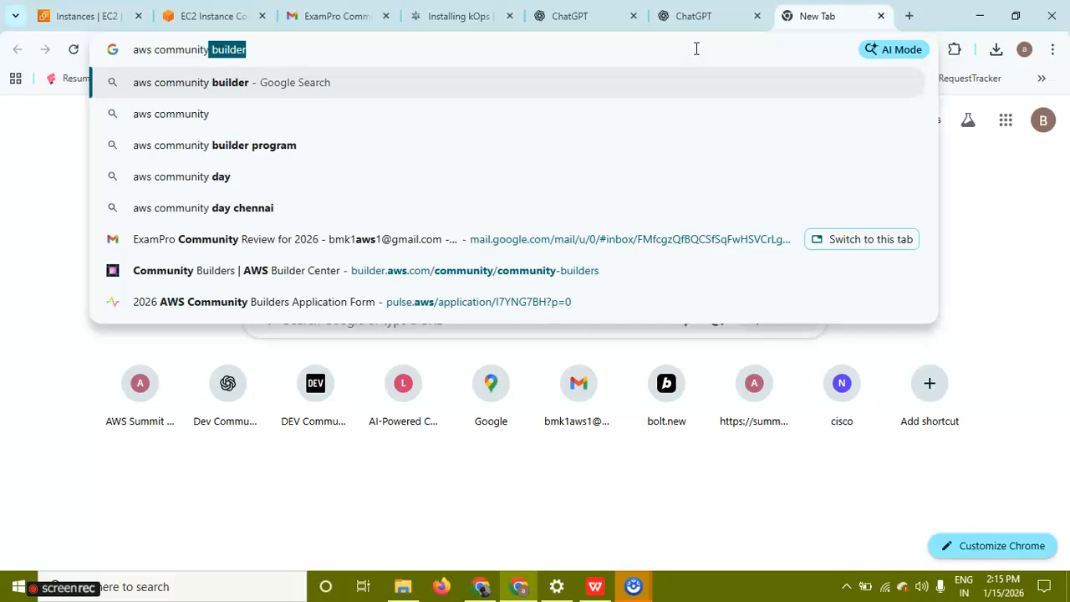
pyautogui.click(392, 262)
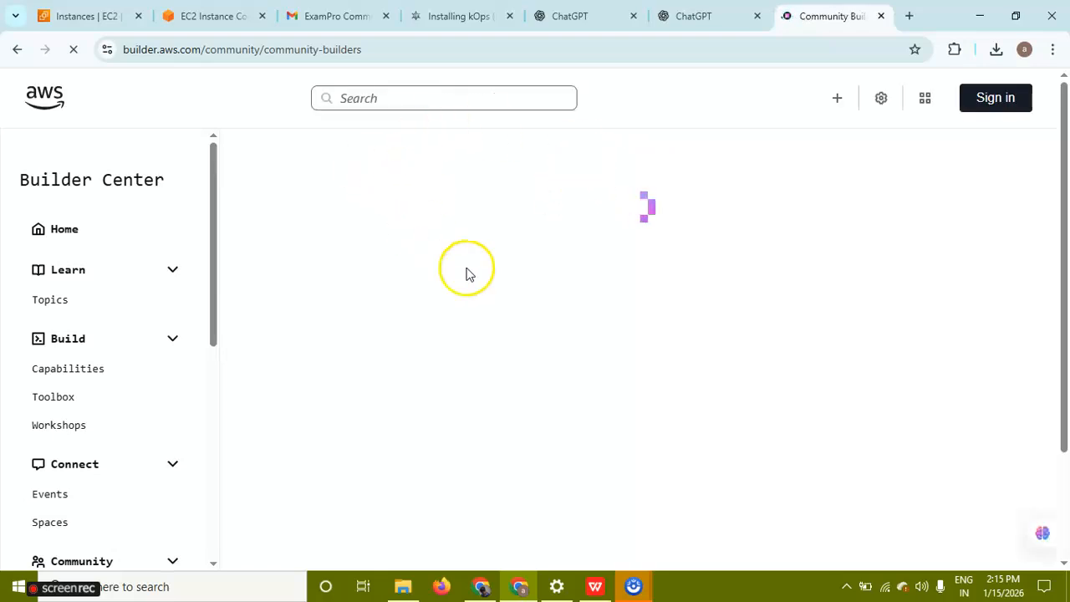
# Examine the AWS Community Builders introduction, including the yearly application cycle and its deadline.
pyautogui.scroll(-2, 534, 302)
pyautogui.scroll(2, 535, 303)
pyautogui.moveTo(503, 337); pyautogui.dragTo(243, 210)
pyautogui.click(494, 256)
pyautogui.moveTo(451, 411); pyautogui.dragTo(259, 215)
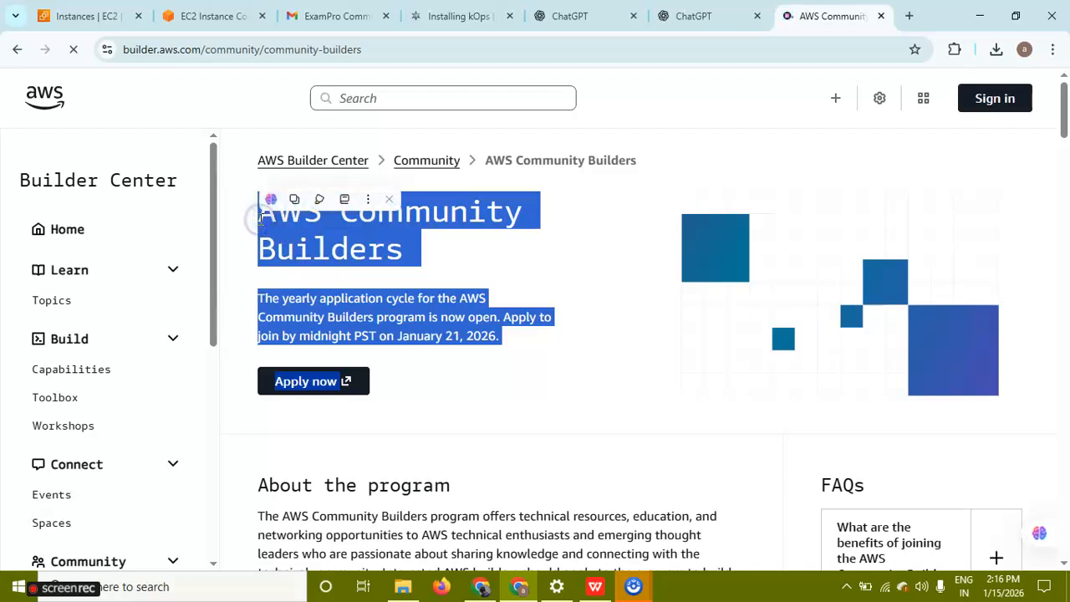
pyautogui.click(487, 378)
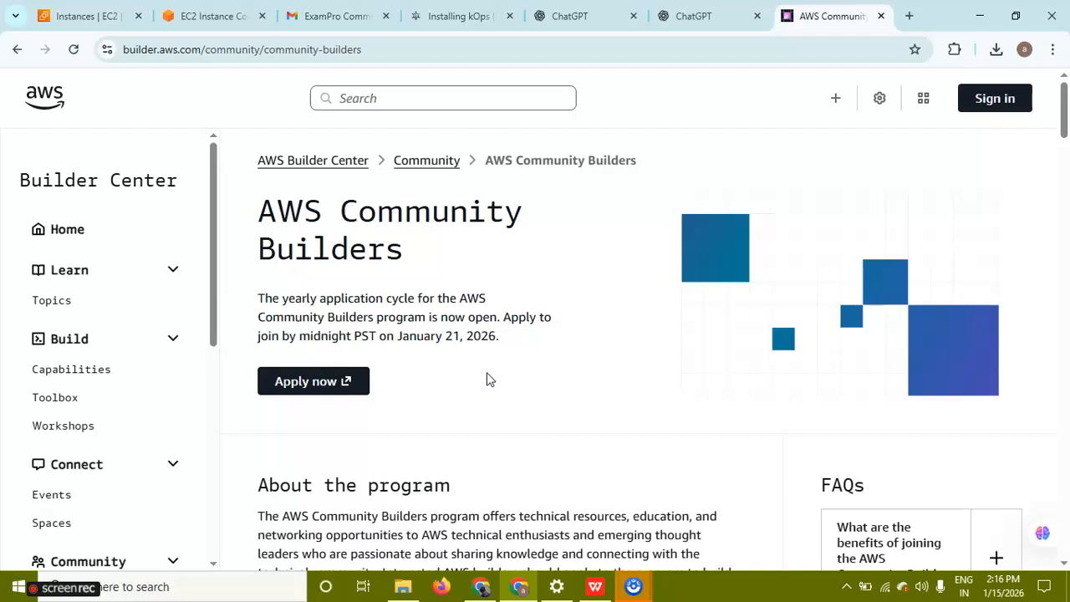
pyautogui.click(495, 376)
pyautogui.click(469, 322)
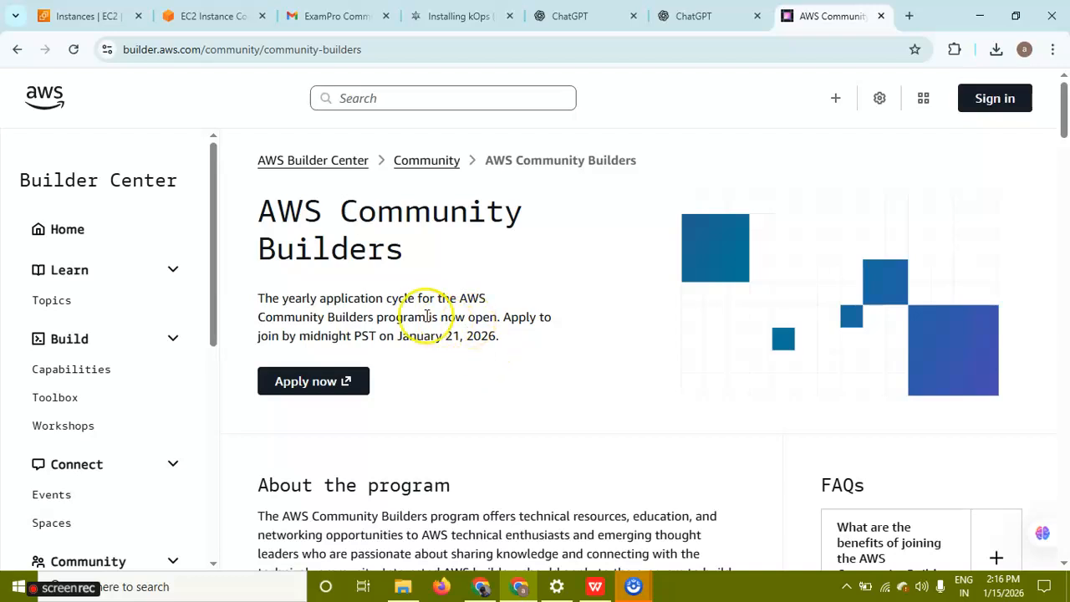
pyautogui.moveTo(423, 377); pyautogui.dragTo(269, 214)
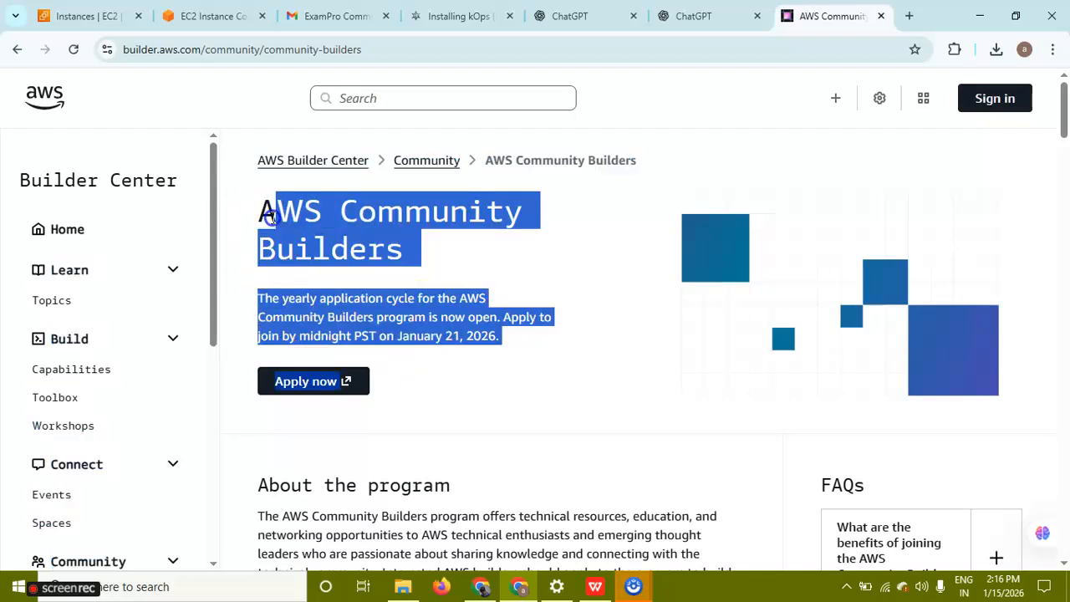
pyautogui.moveTo(269, 214); pyautogui.dragTo(259, 177)
pyautogui.click(587, 378)
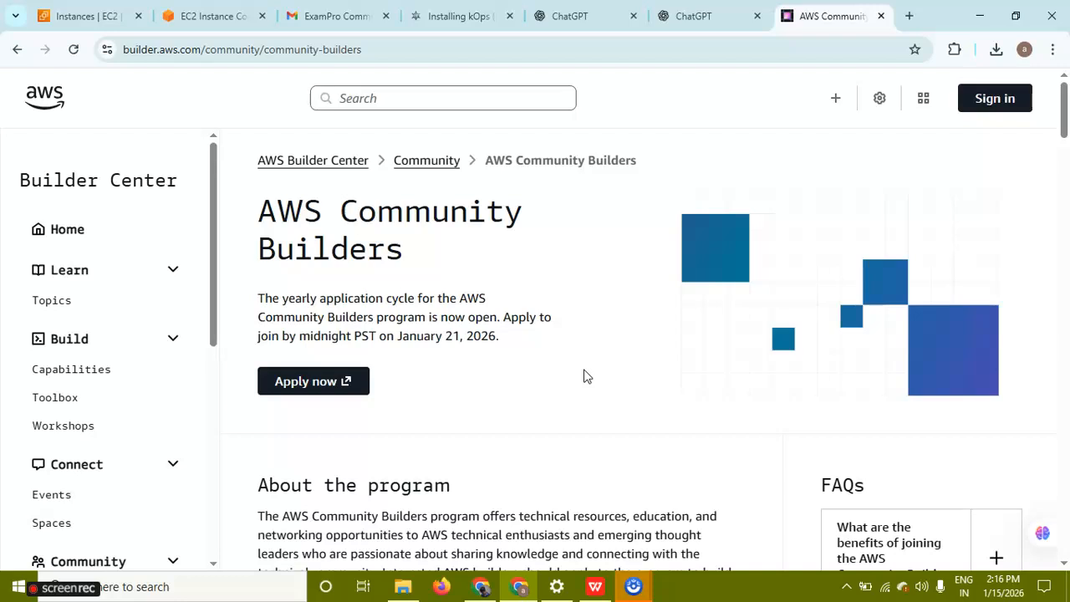
# Return to the bmk instance's terminal session and switch to the root user with sudo su.
pyautogui.click(209, 16)
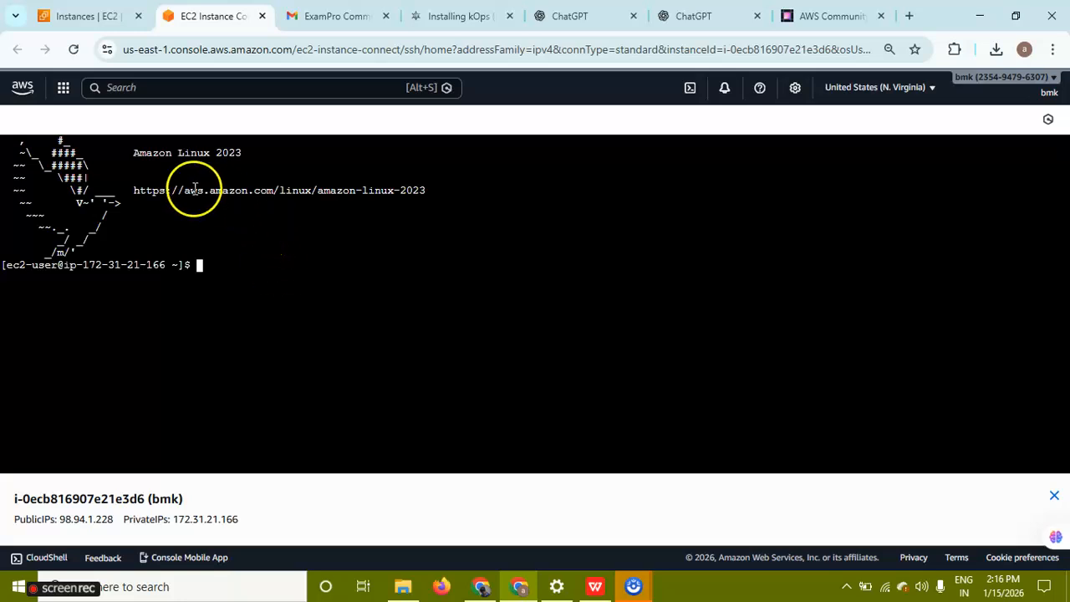
pyautogui.write('sudo su')
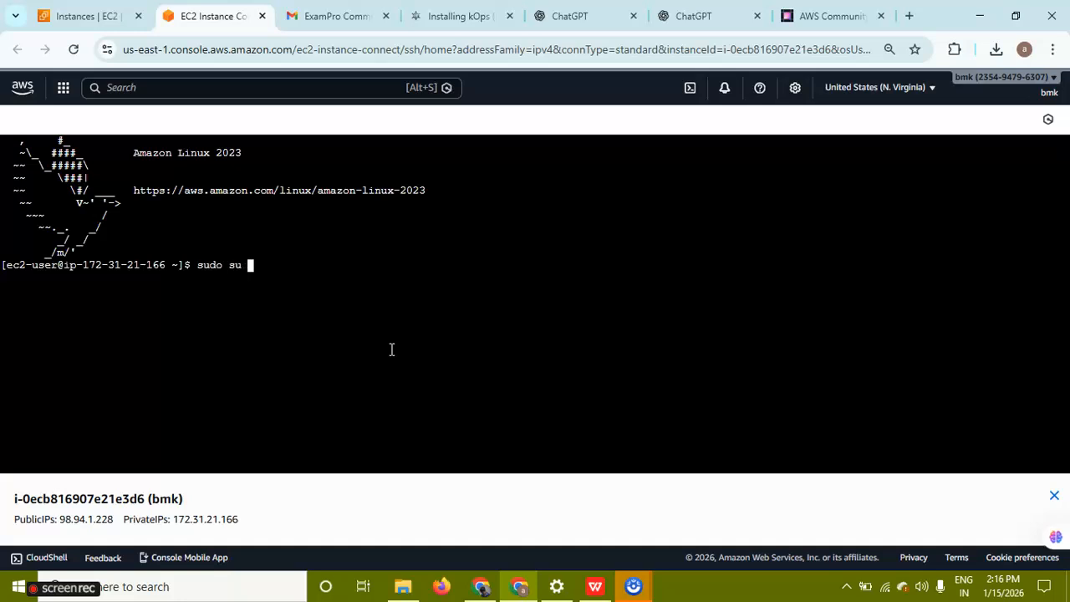
pyautogui.press('Return')
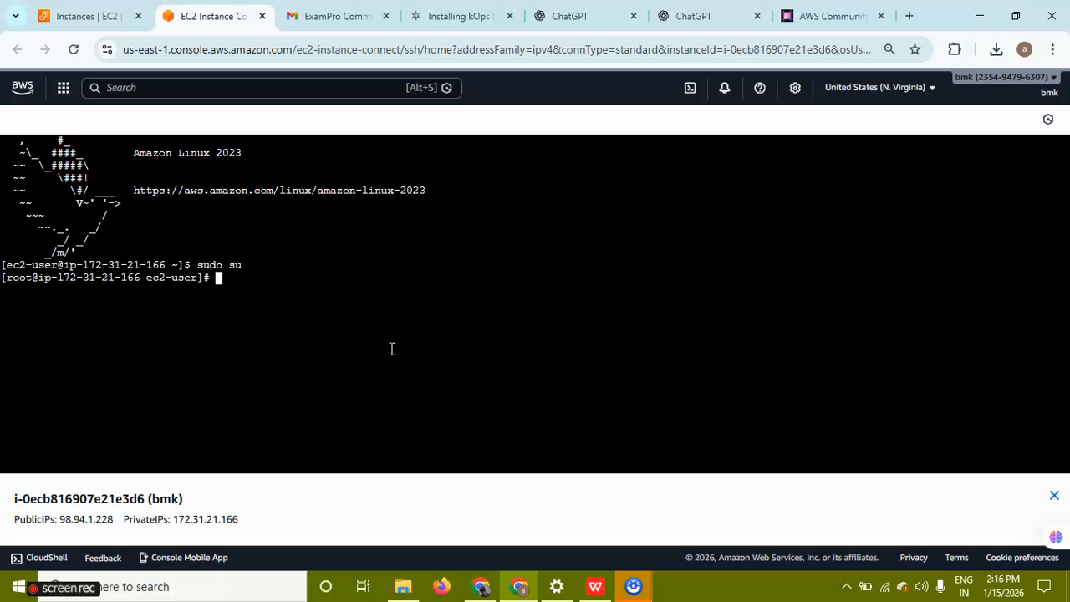
pyautogui.click(363, 351)
pyautogui.moveTo(362, 346); pyautogui.dragTo(6, 138)
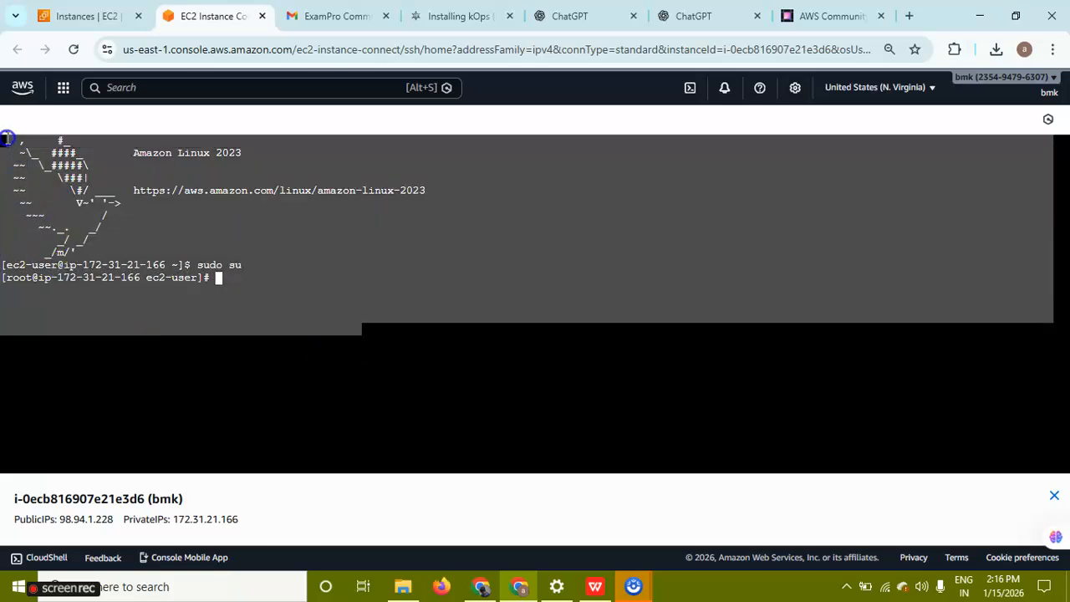
pyautogui.click(6, 138)
pyautogui.moveTo(432, 369); pyautogui.dragTo(5, 137)
pyautogui.click(108, 239)
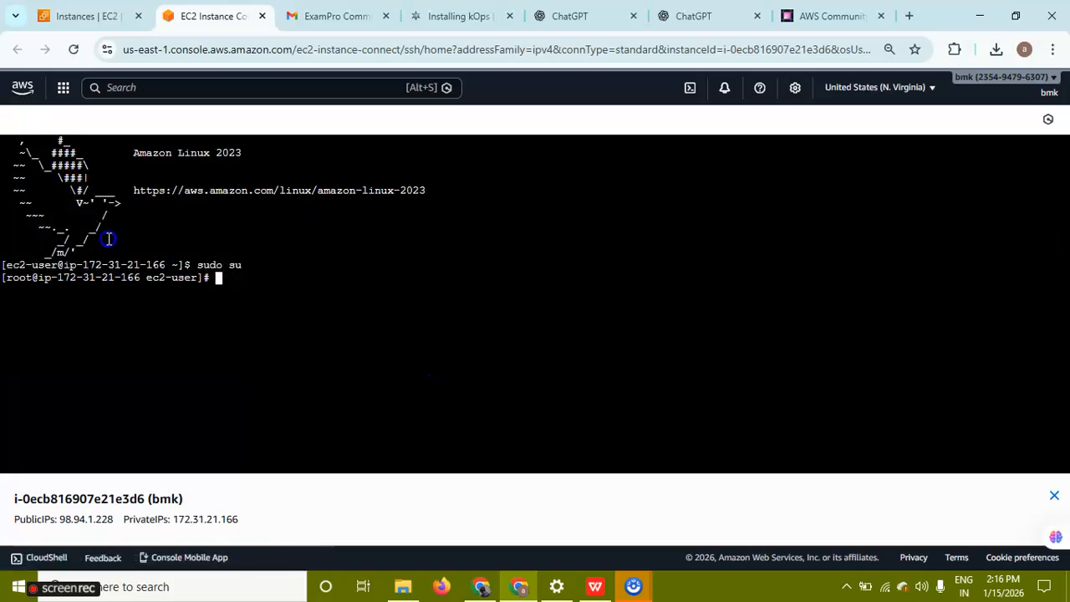
pyautogui.moveTo(292, 360); pyautogui.dragTo(6, 138)
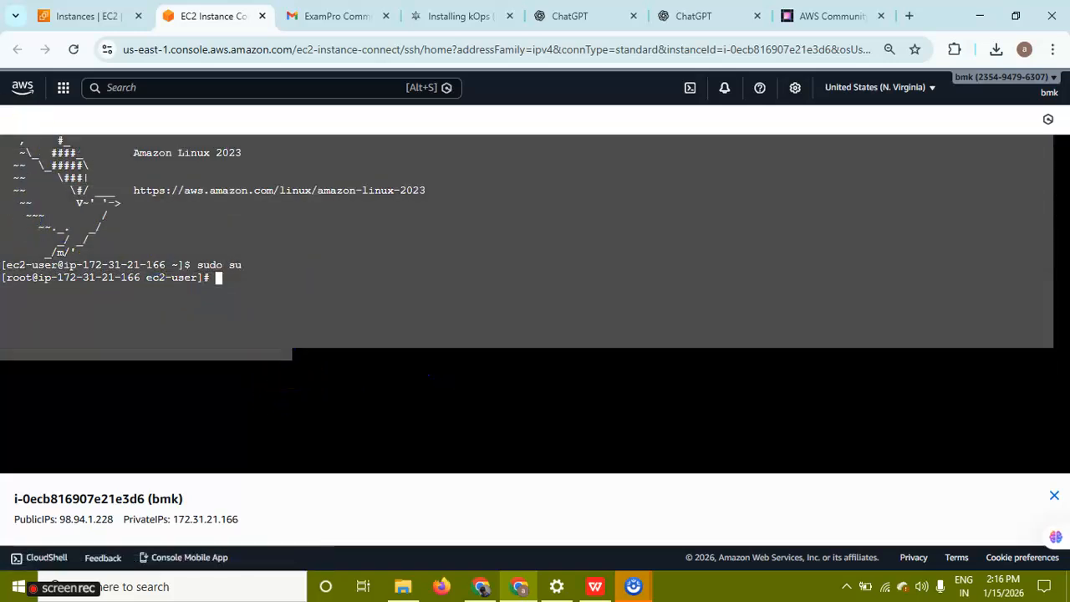
pyautogui.click(222, 249)
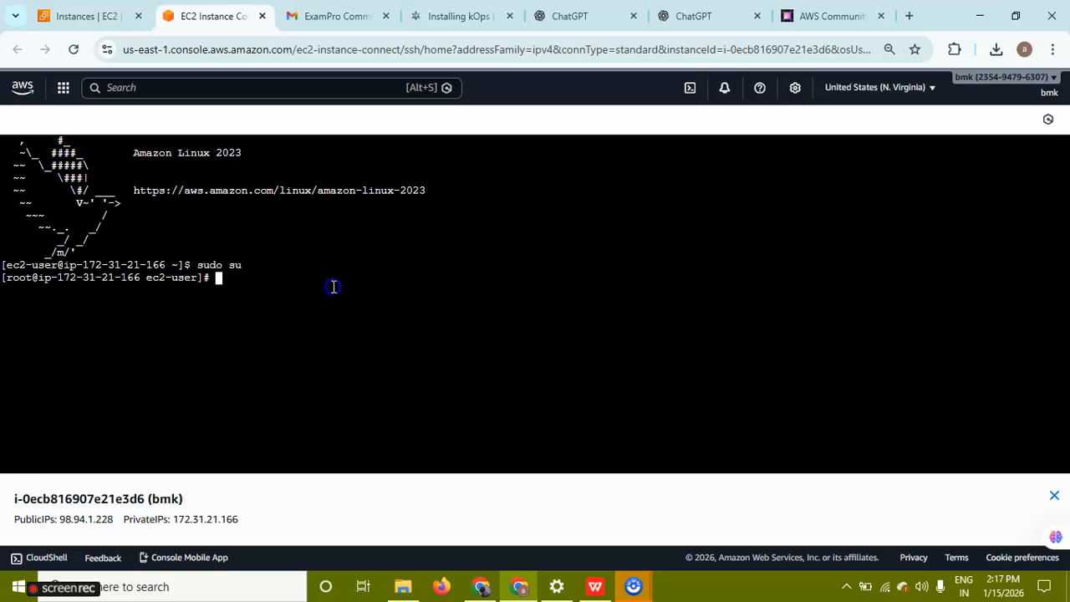
pyautogui.moveTo(334, 284); pyautogui.dragTo(311, 225)
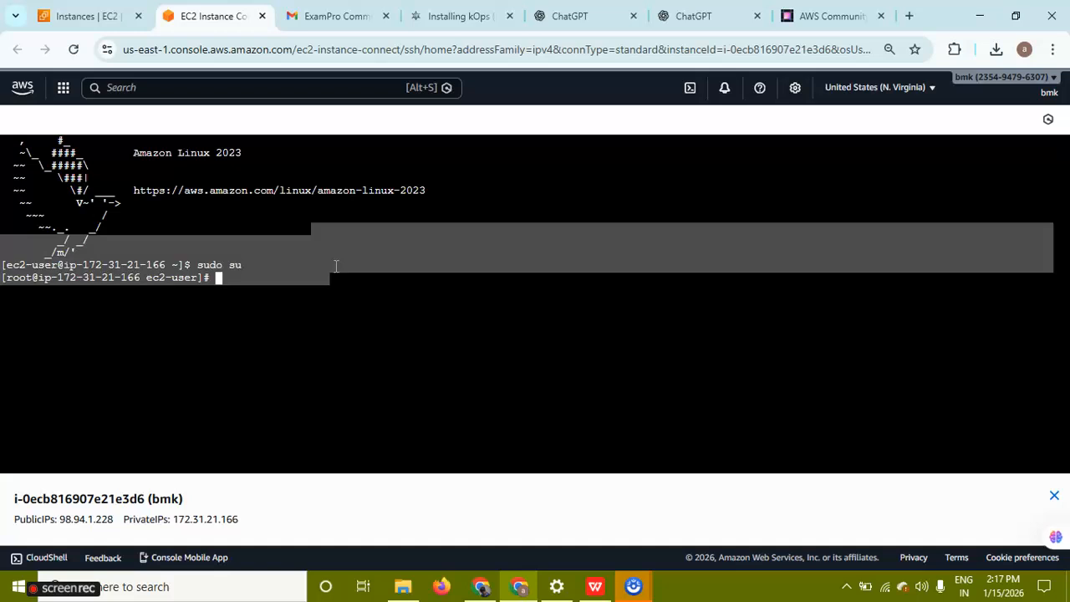
pyautogui.click(306, 277)
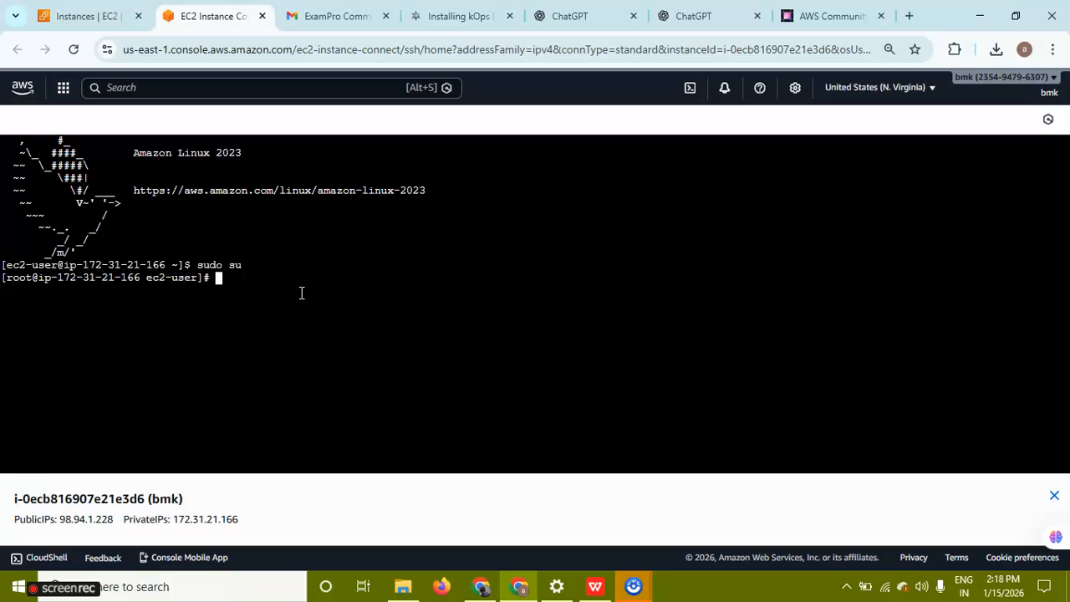
pyautogui.click(281, 299)
# Return to the EC2 Instances list and stop the selected bmk instance, confirming the request.
pyautogui.click(88, 16)
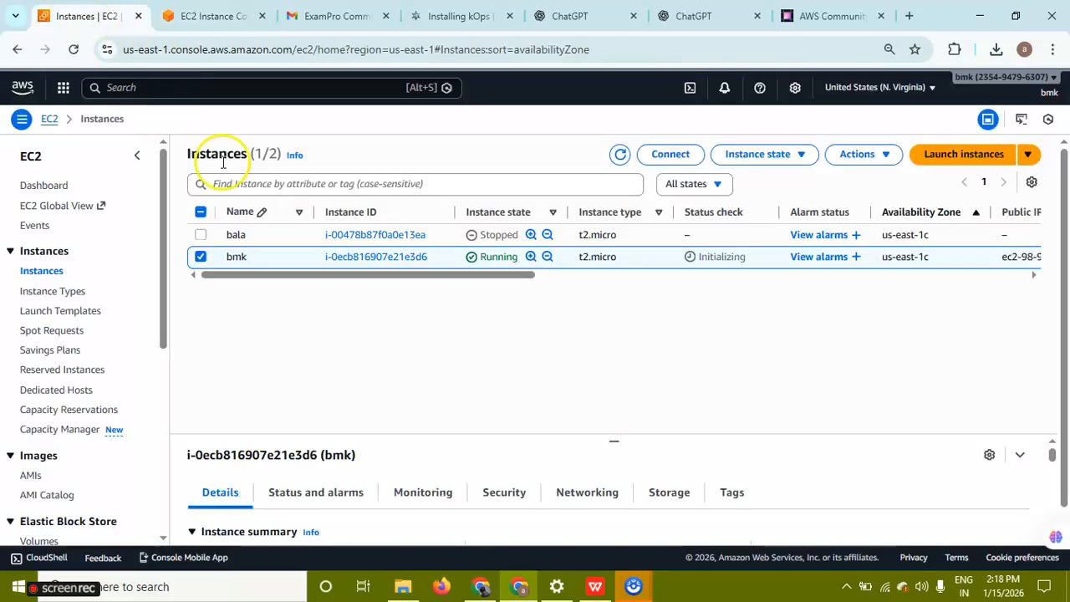
pyautogui.click(790, 159)
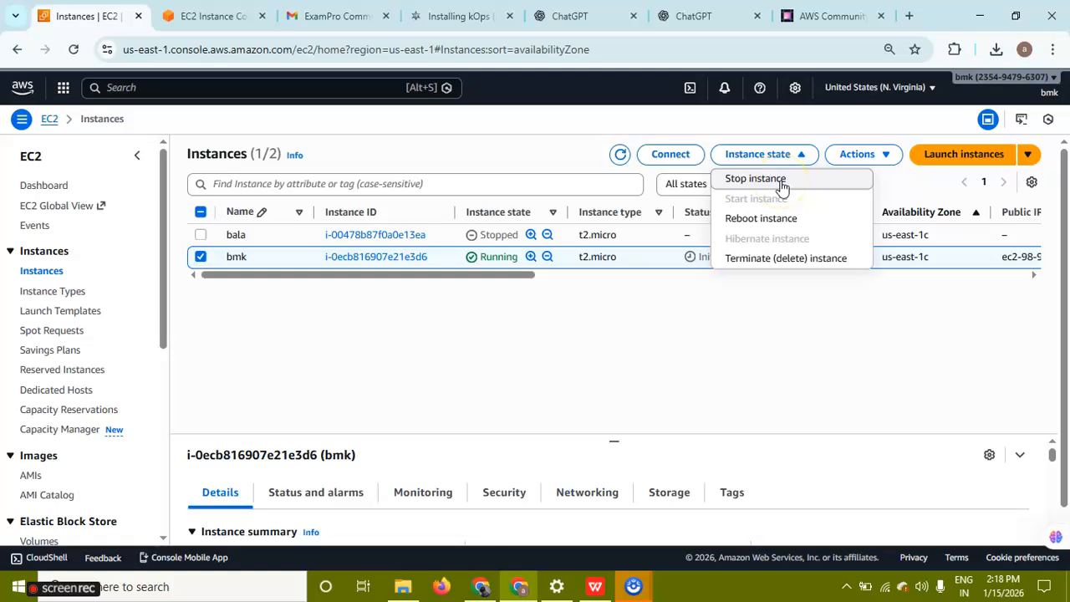
pyautogui.click(781, 182)
pyautogui.click(874, 489)
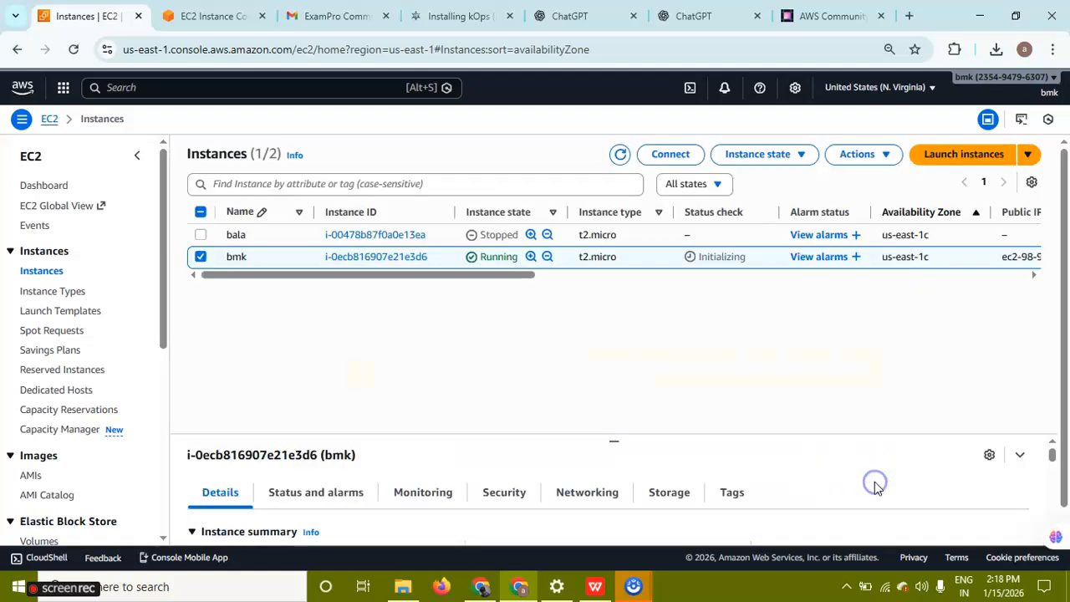